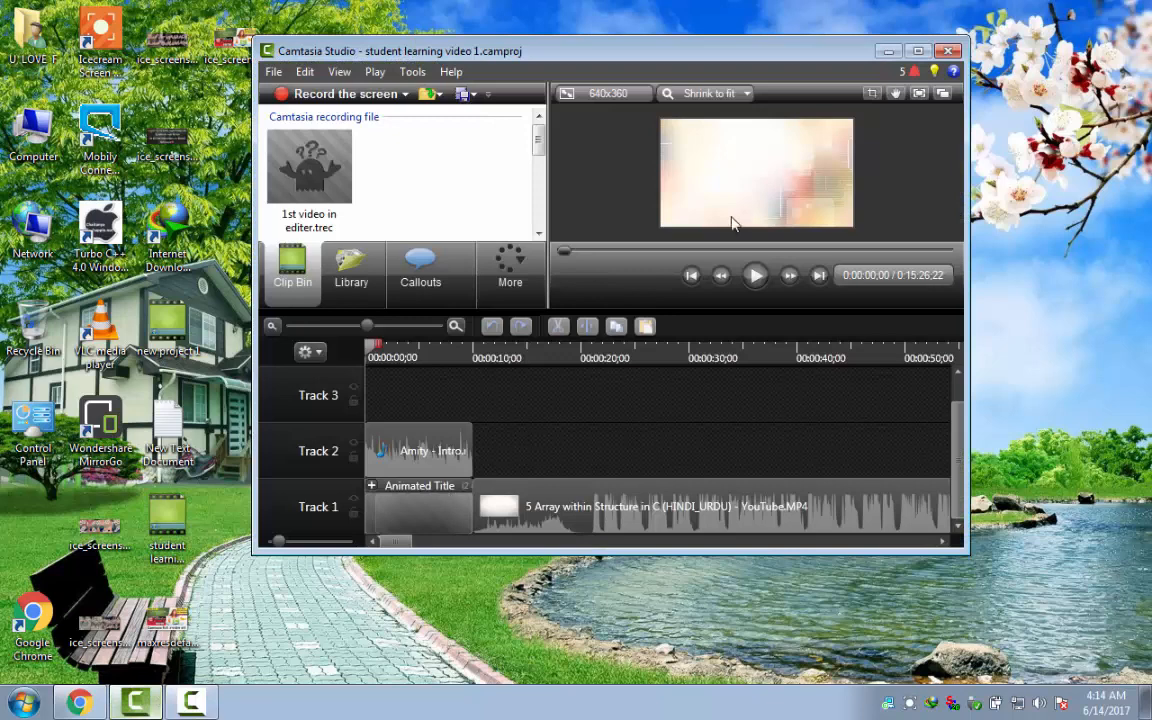
# Step: Maximize the editor window and look through the recording, audio and video files in the Clip Bin
pyautogui.doubleClick(822, 56)
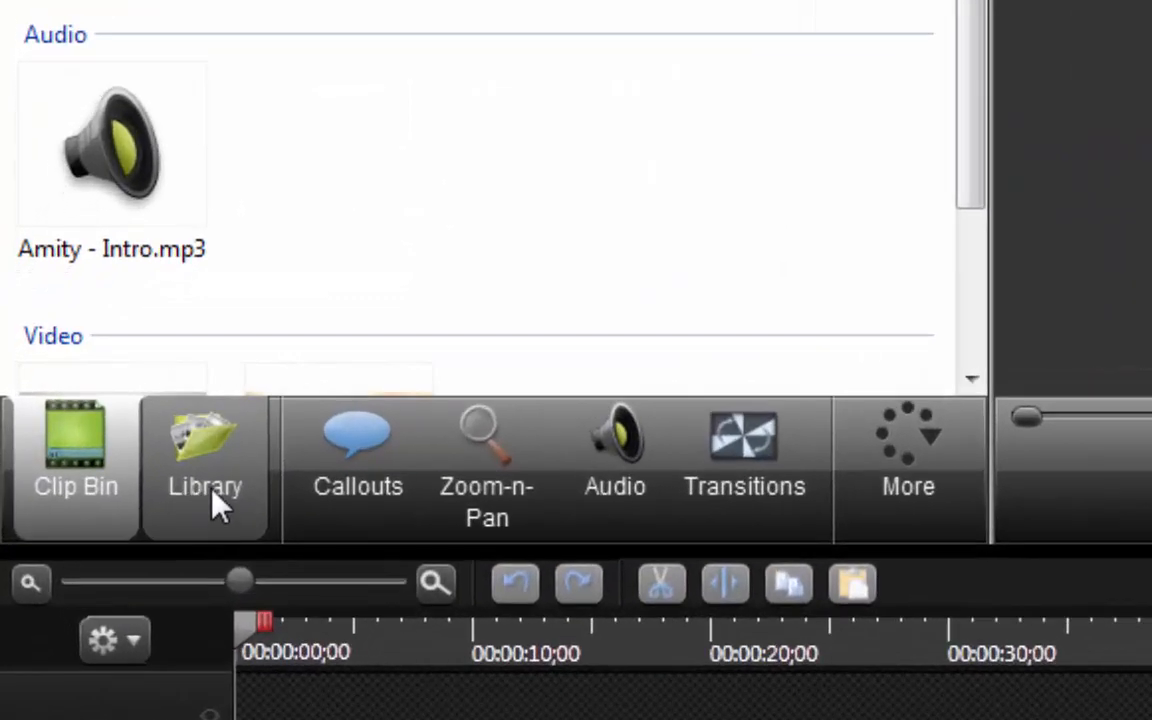
pyautogui.click(214, 500)
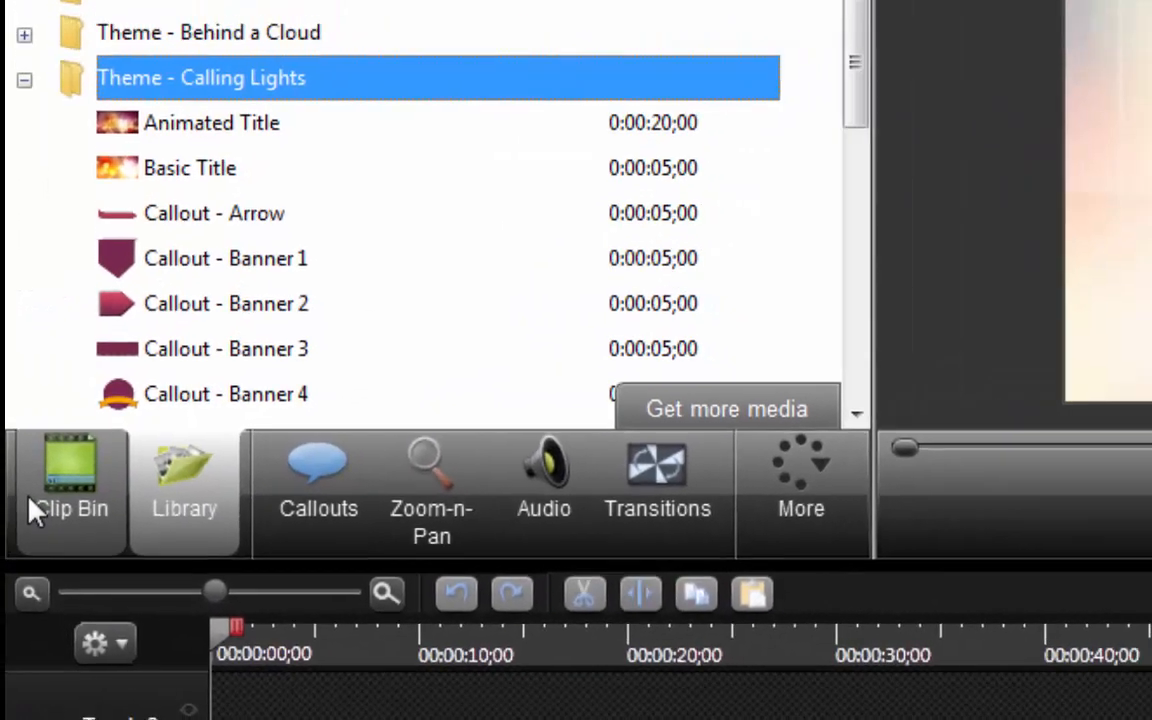
pyautogui.click(40, 478)
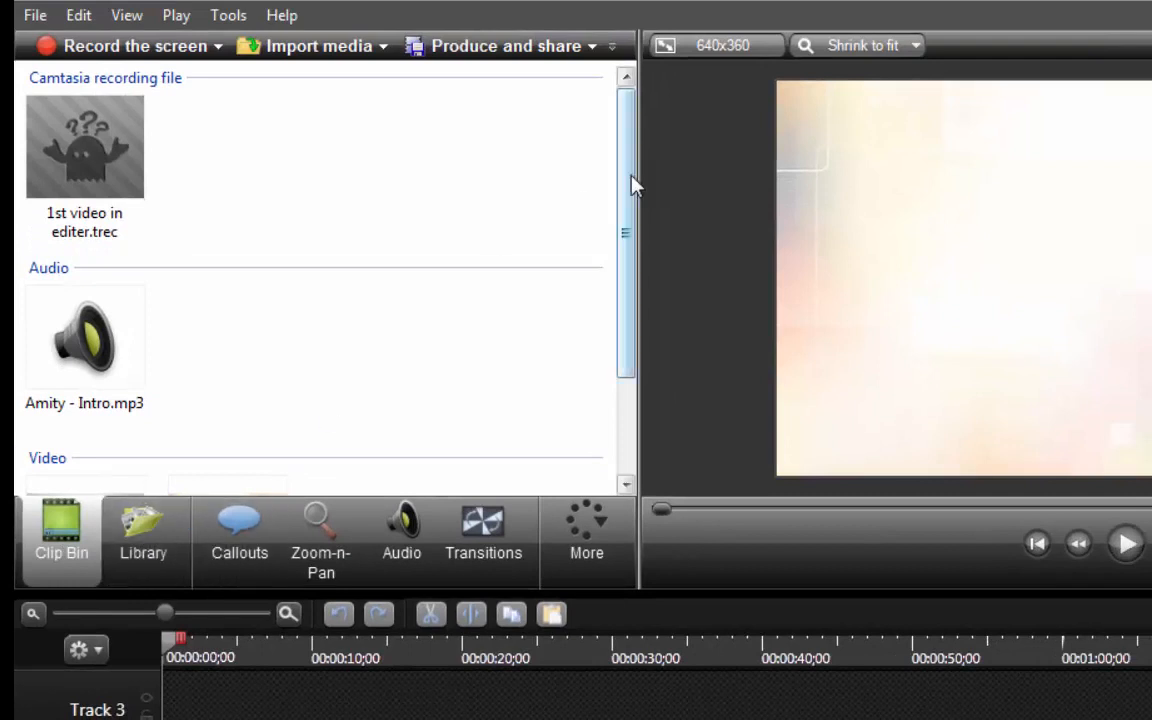
pyautogui.moveTo(633, 183); pyautogui.dragTo(612, 311)
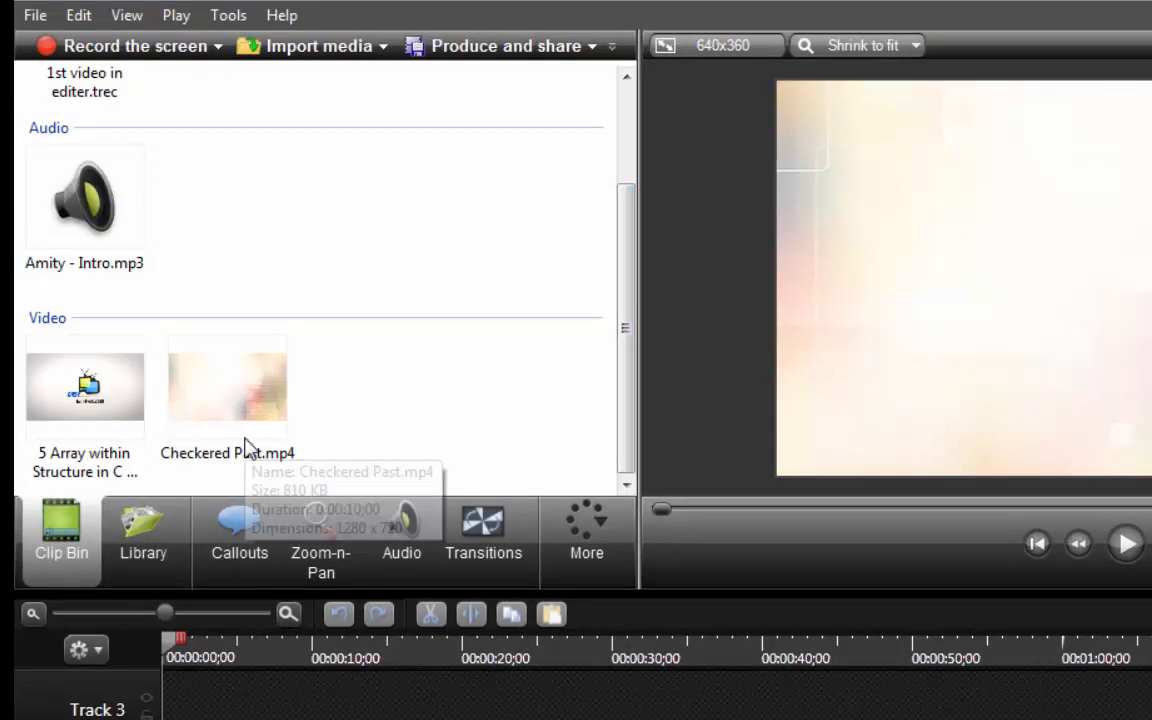
# Step: Collapse the Theme - Calling Lights folder in the Library and browse the list of music and theme folders
pyautogui.click(160, 540)
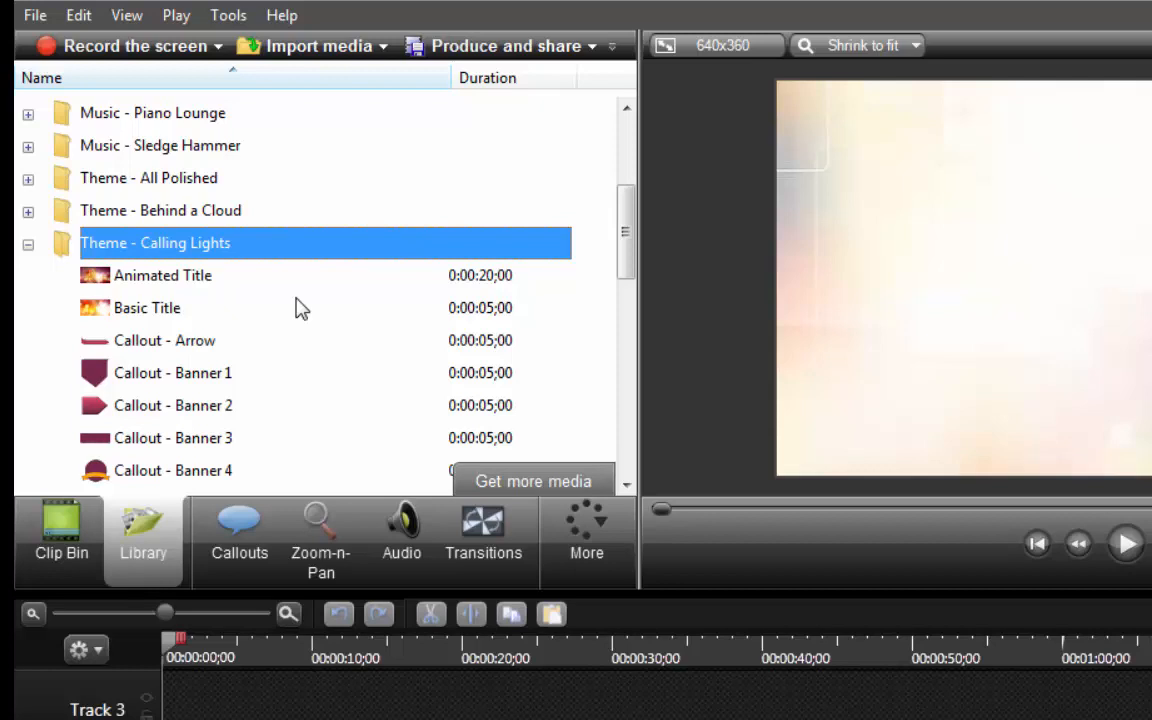
pyautogui.click(28, 244)
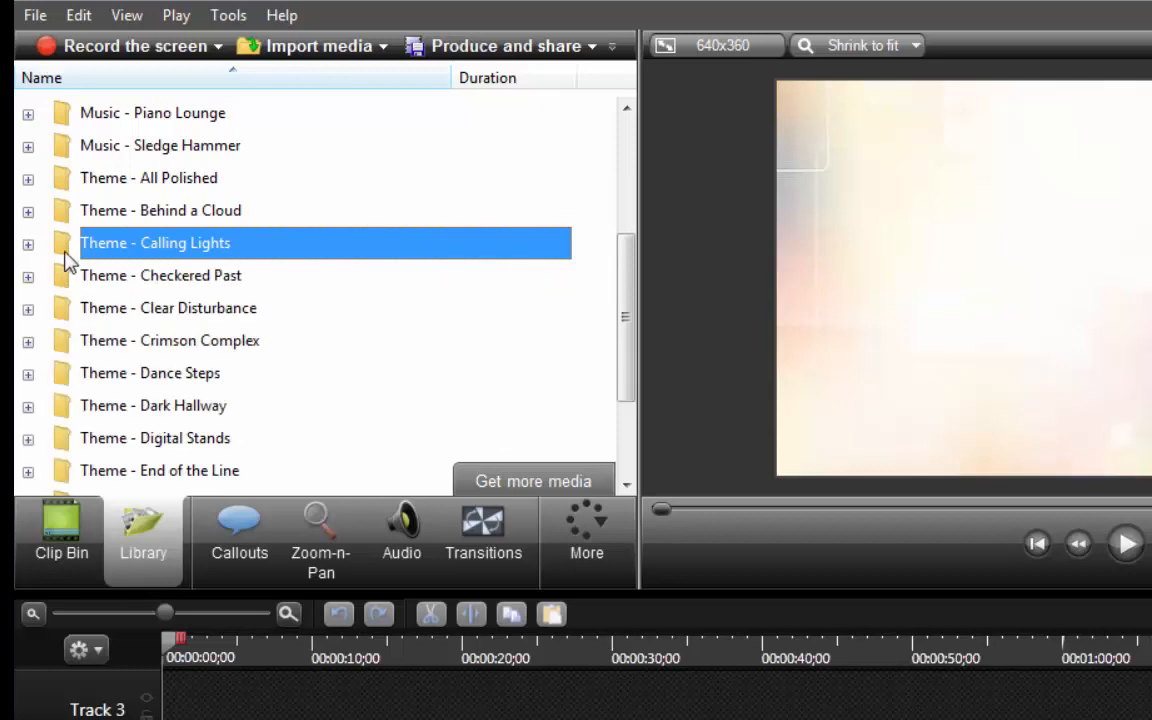
pyautogui.moveTo(630, 285); pyautogui.dragTo(651, 98)
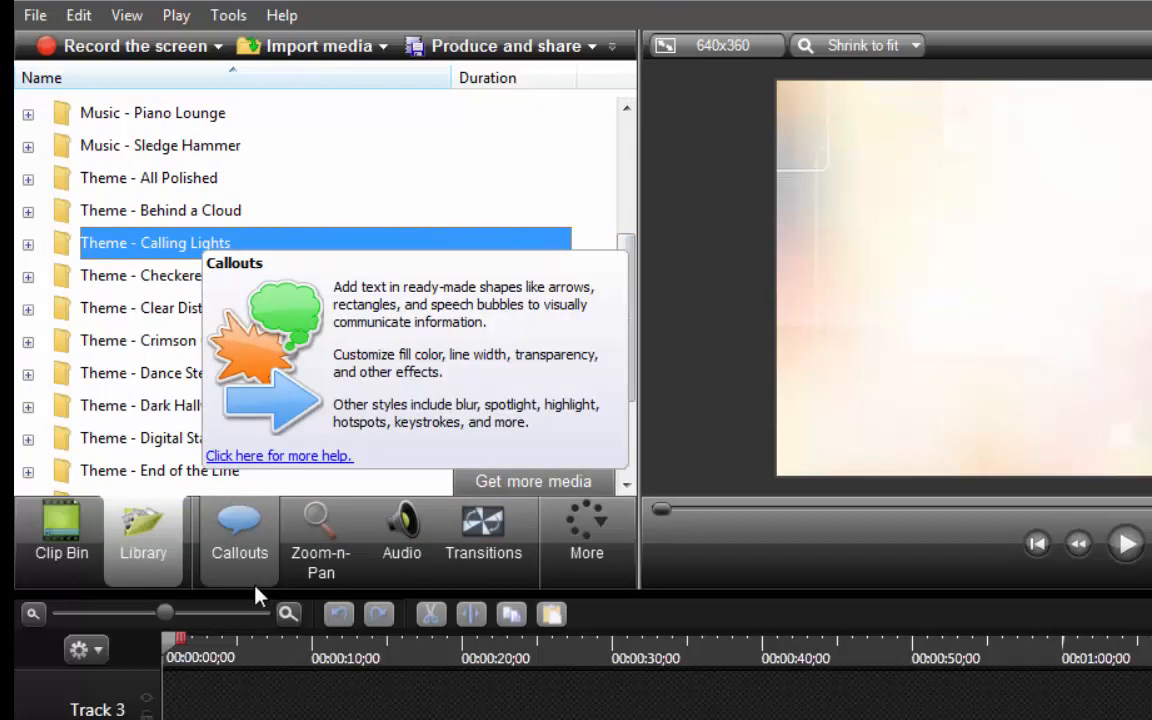
# Step: Show the callout settings and briefly play the video from 0:01:14;28
pyautogui.click(243, 566)
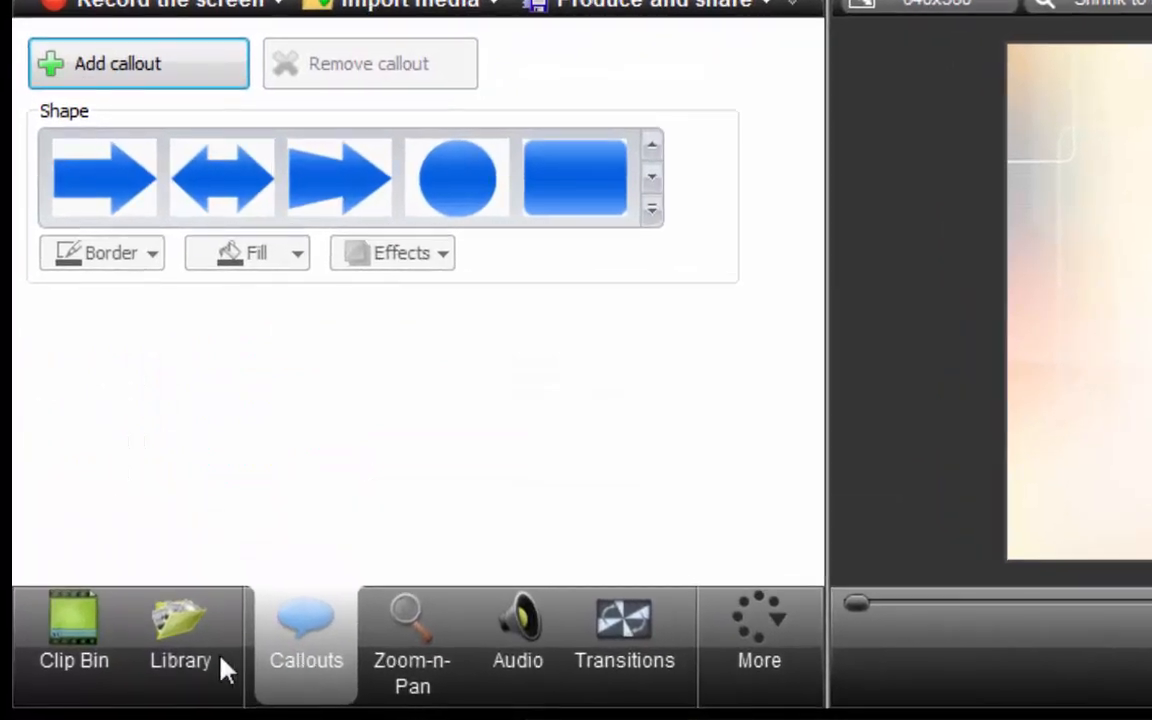
pyautogui.click(172, 560)
pyautogui.click(295, 666)
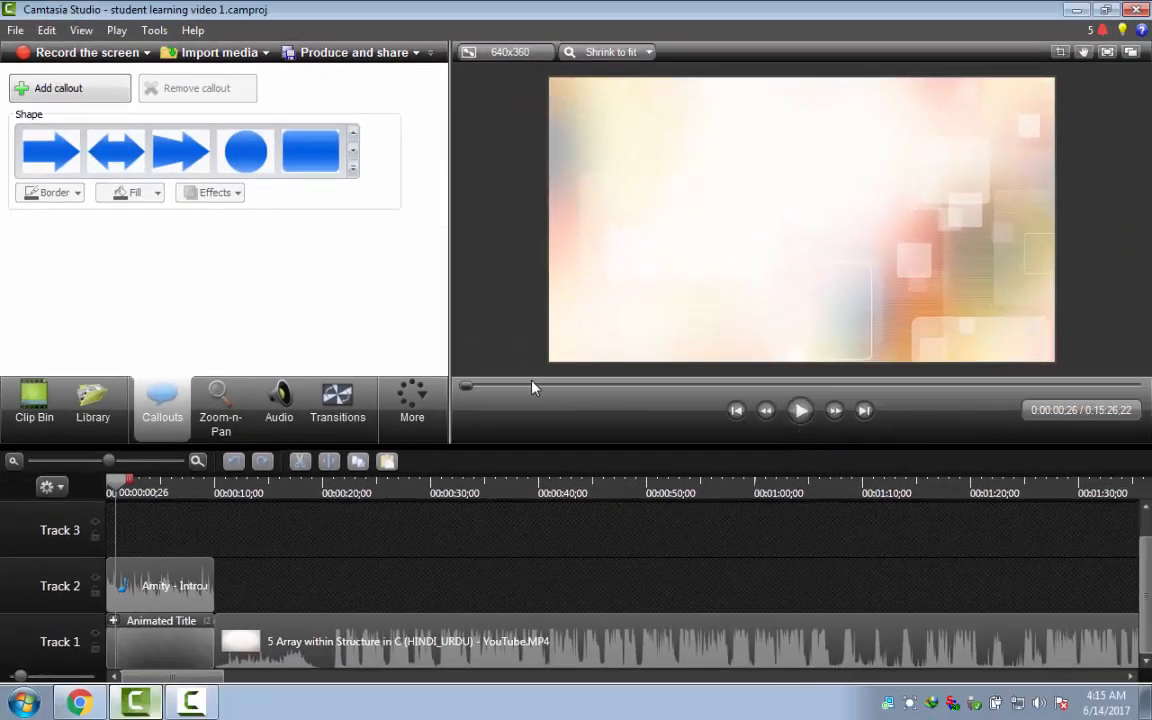
pyautogui.click(519, 386)
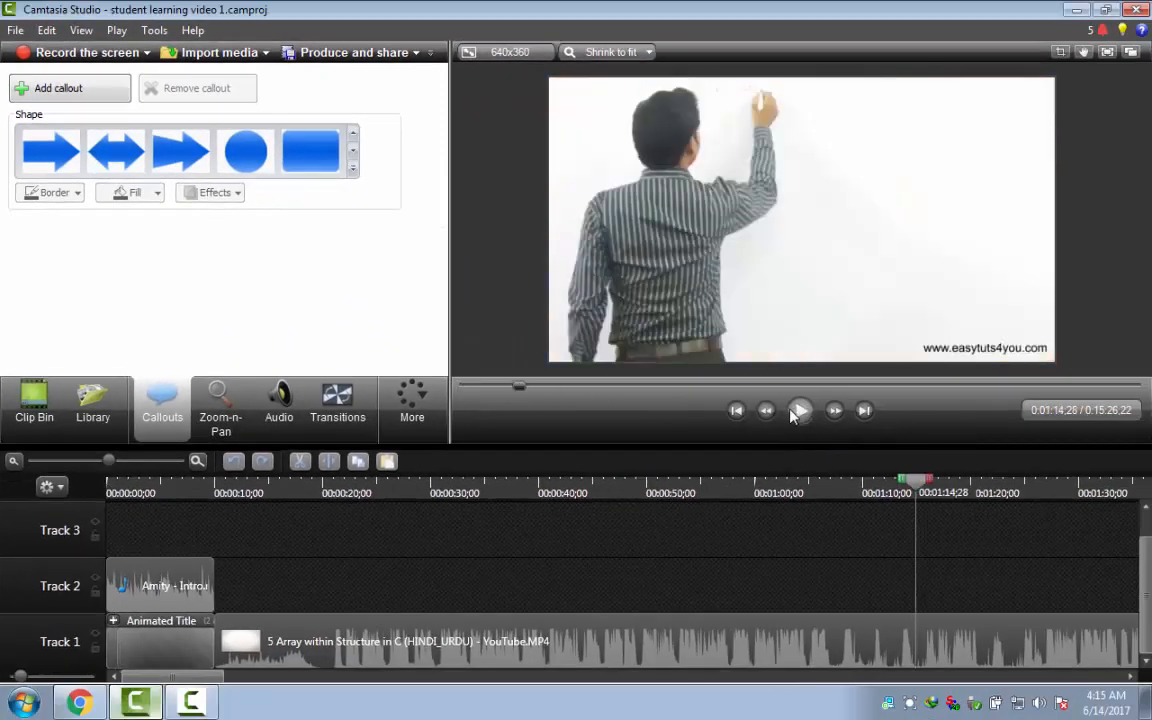
pyautogui.click(800, 412)
pyautogui.click(800, 412)
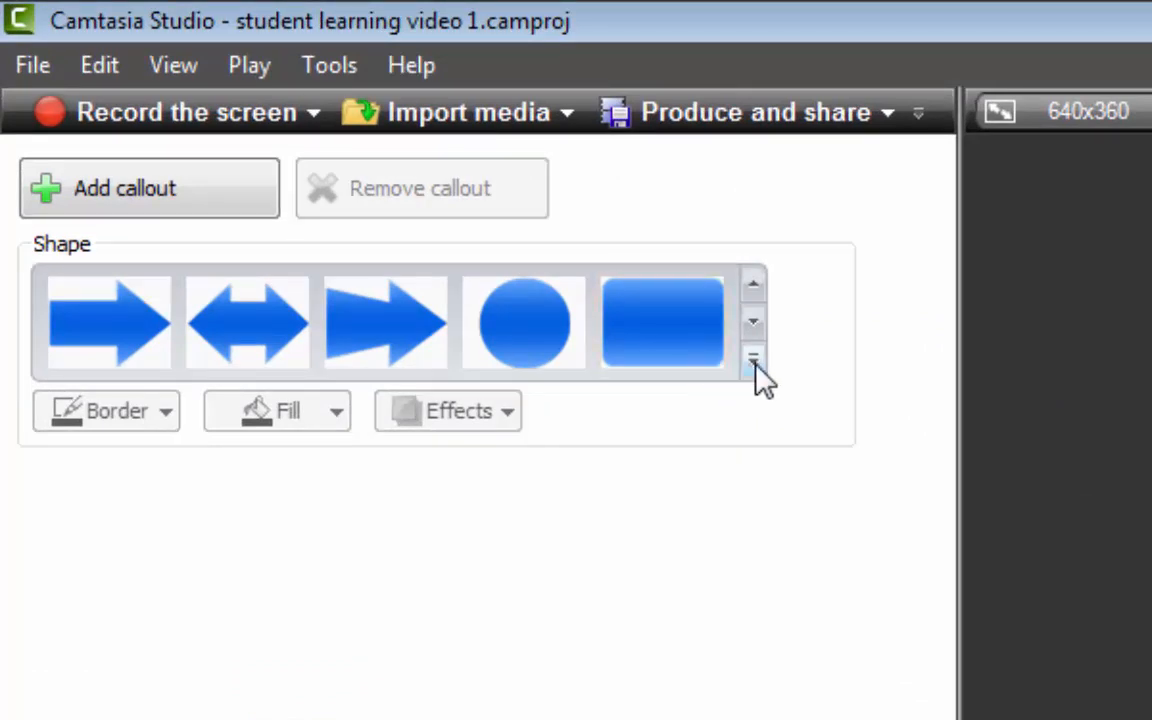
# Step: Set the playhead to 0:01:13;21 and add a blur callout from the special callout shapes
pyautogui.click(750, 362)
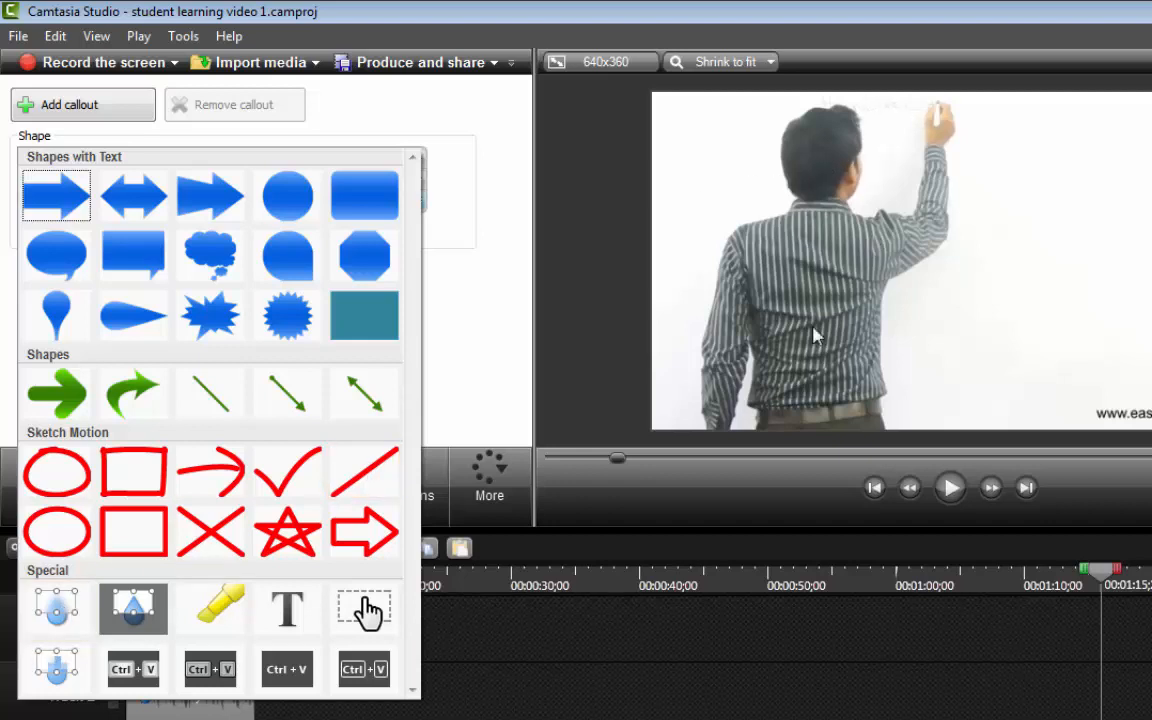
pyautogui.click(731, 508)
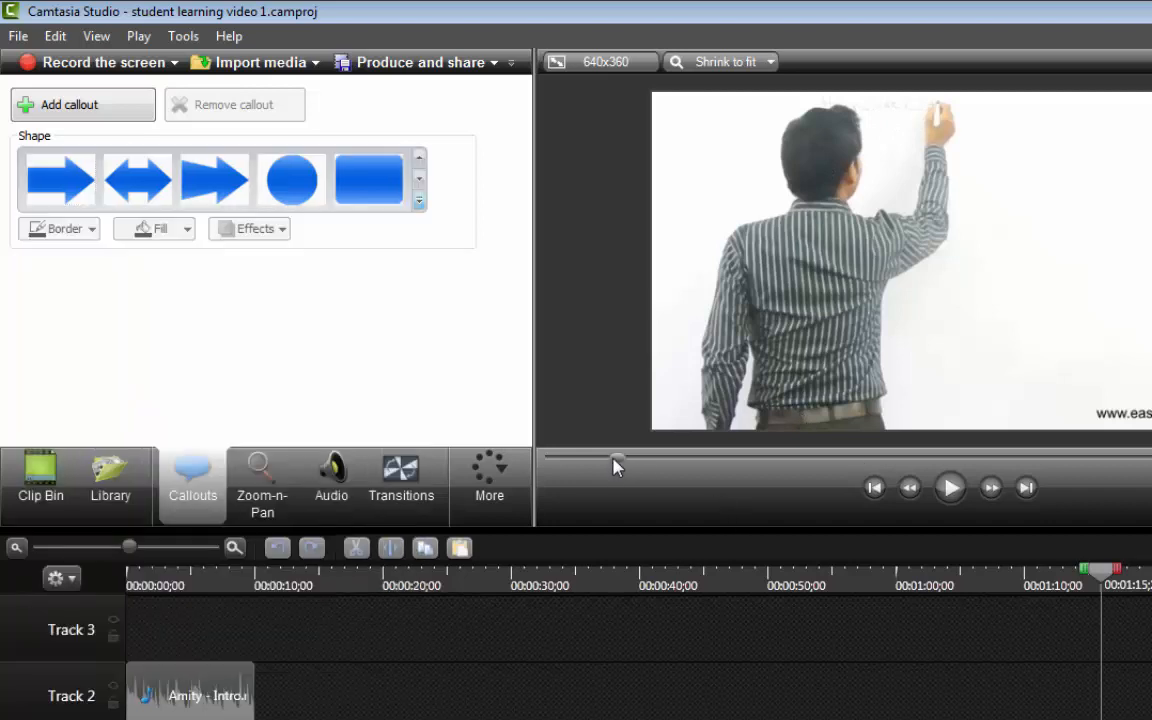
pyautogui.moveTo(614, 459); pyautogui.dragTo(617, 463)
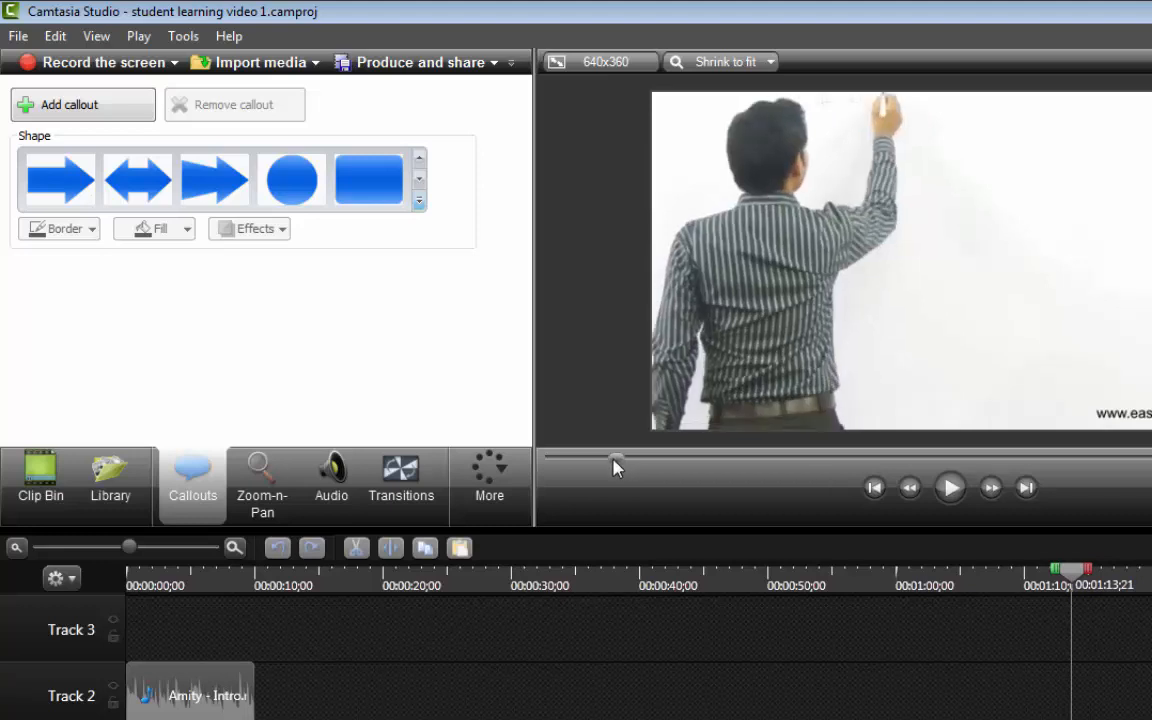
pyautogui.click(420, 204)
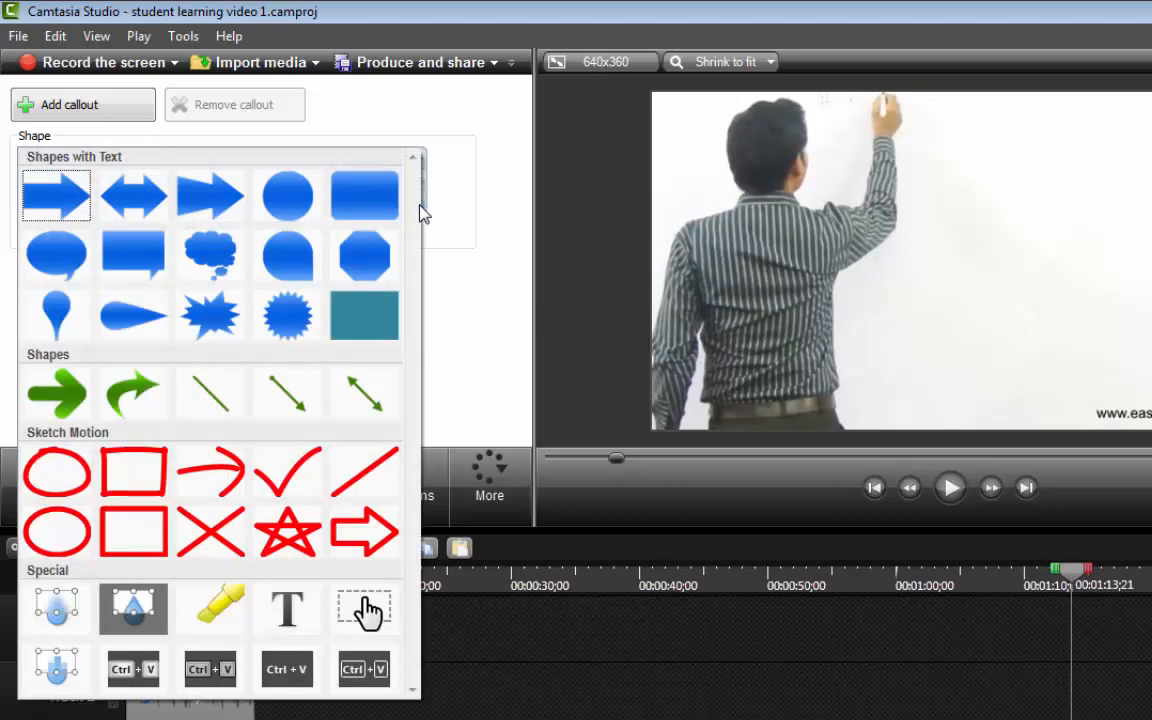
pyautogui.click(55, 611)
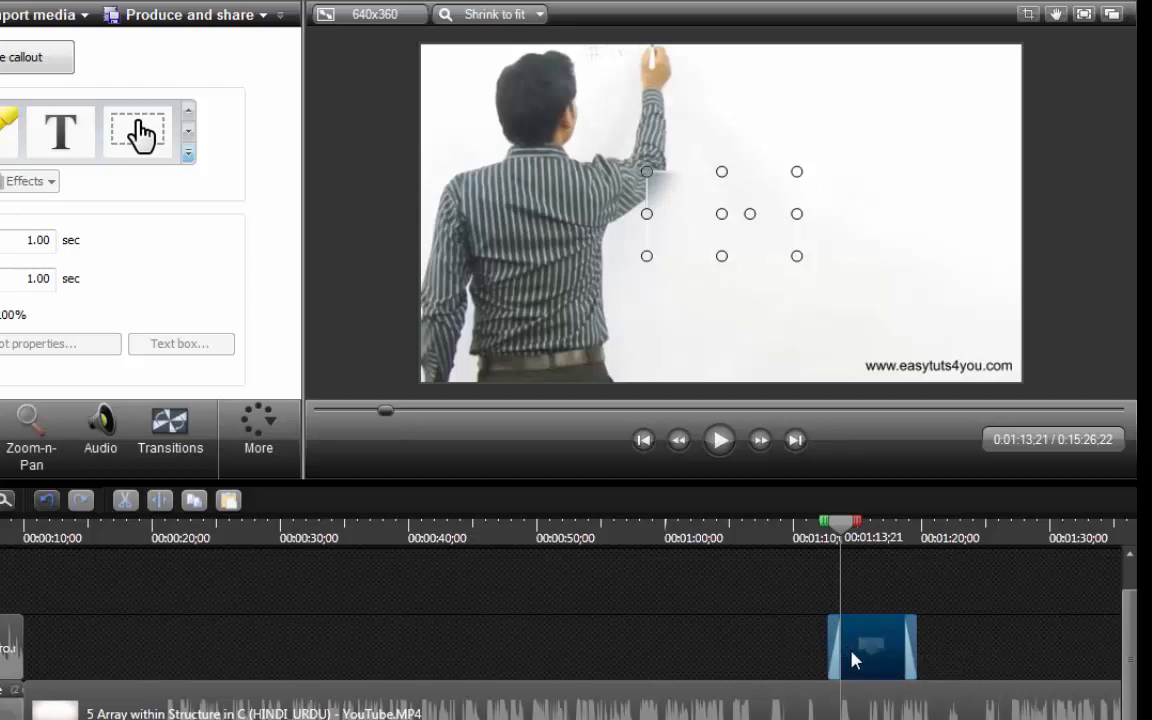
# Step: Move the blur callout over the writing hand at the picture's upper edge and reduce it to a shallow strip
pyautogui.moveTo(850, 660)
pyautogui.mouseDown()
pyautogui.moveTo(920, 663)
pyautogui.moveTo(836, 663)
pyautogui.moveTo(855, 666)
pyautogui.mouseUp()
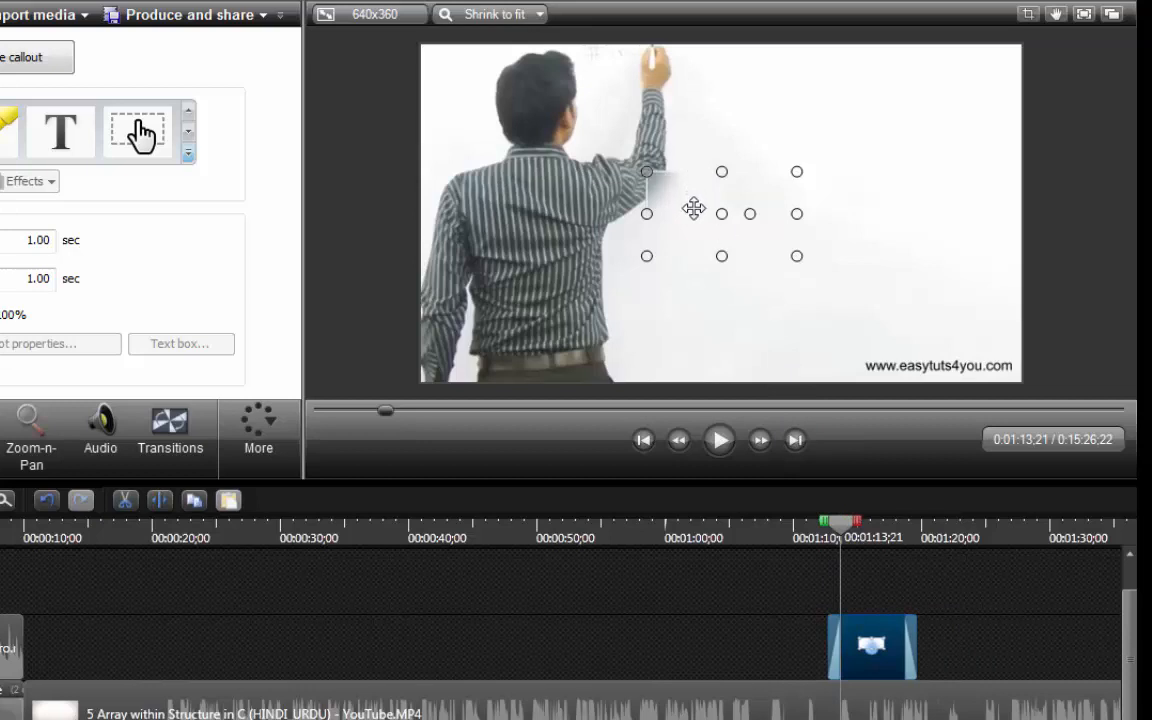
pyautogui.moveTo(694, 211); pyautogui.dragTo(621, 85)
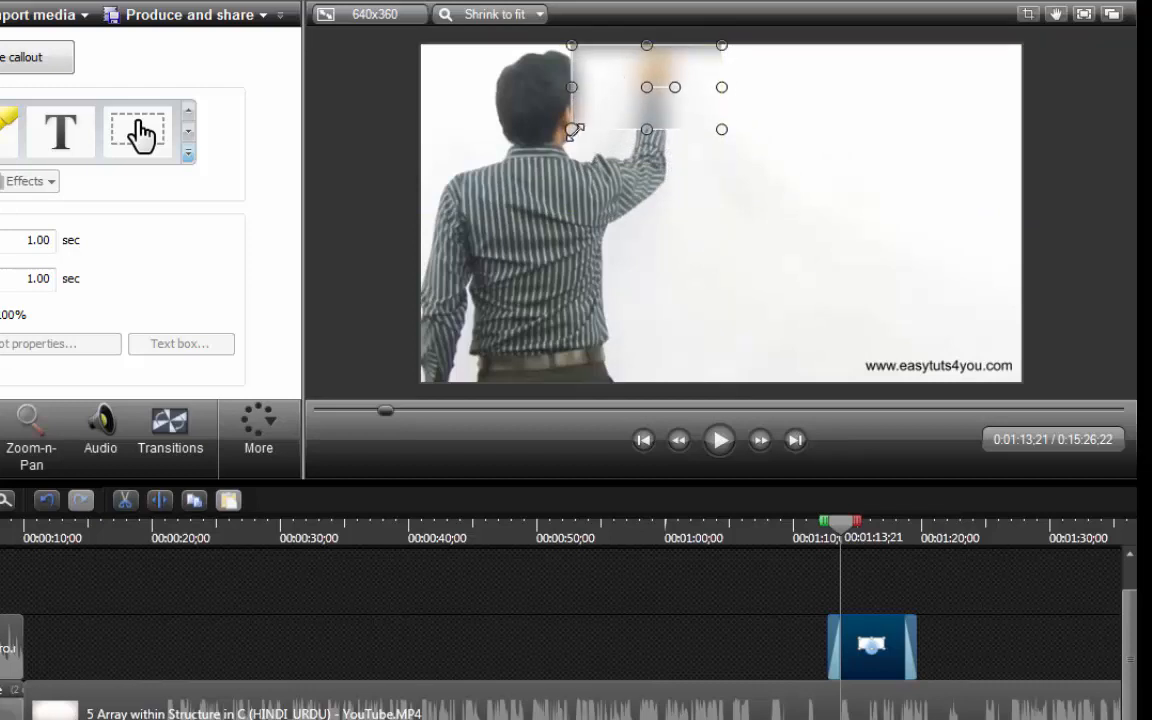
pyautogui.moveTo(573, 129); pyautogui.dragTo(580, 81)
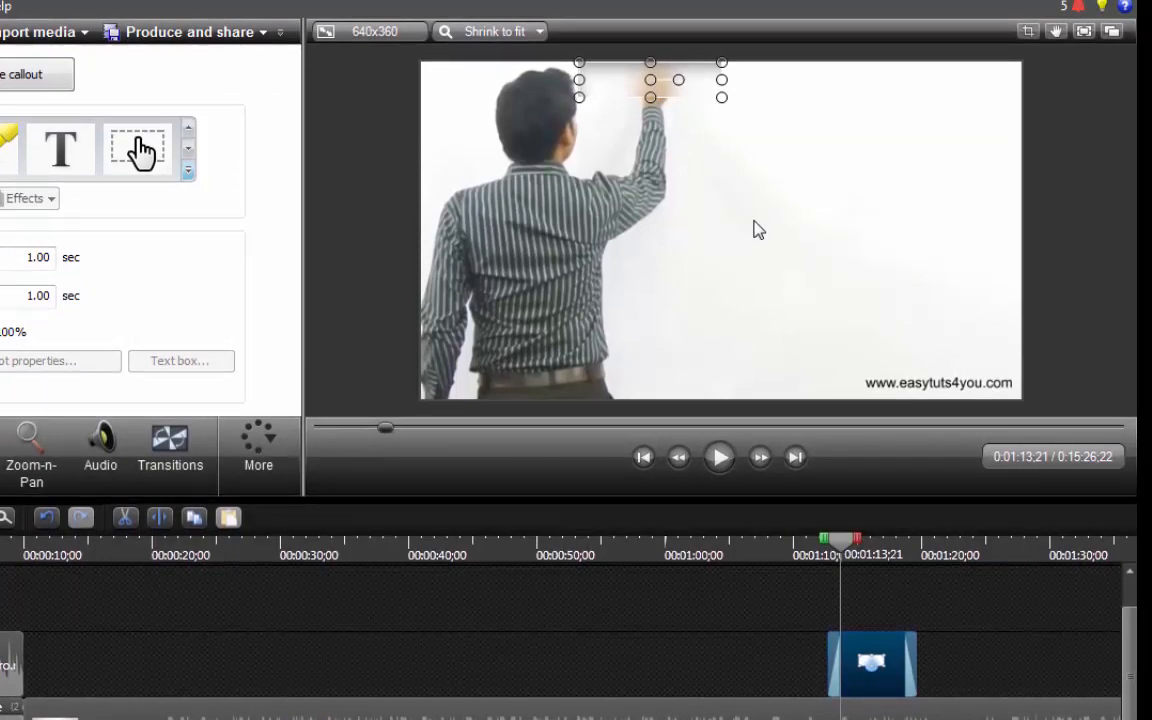
# Step: Deselect the blur callout and play the video through it, pausing at about 0:01:18;07
pyautogui.click(705, 266)
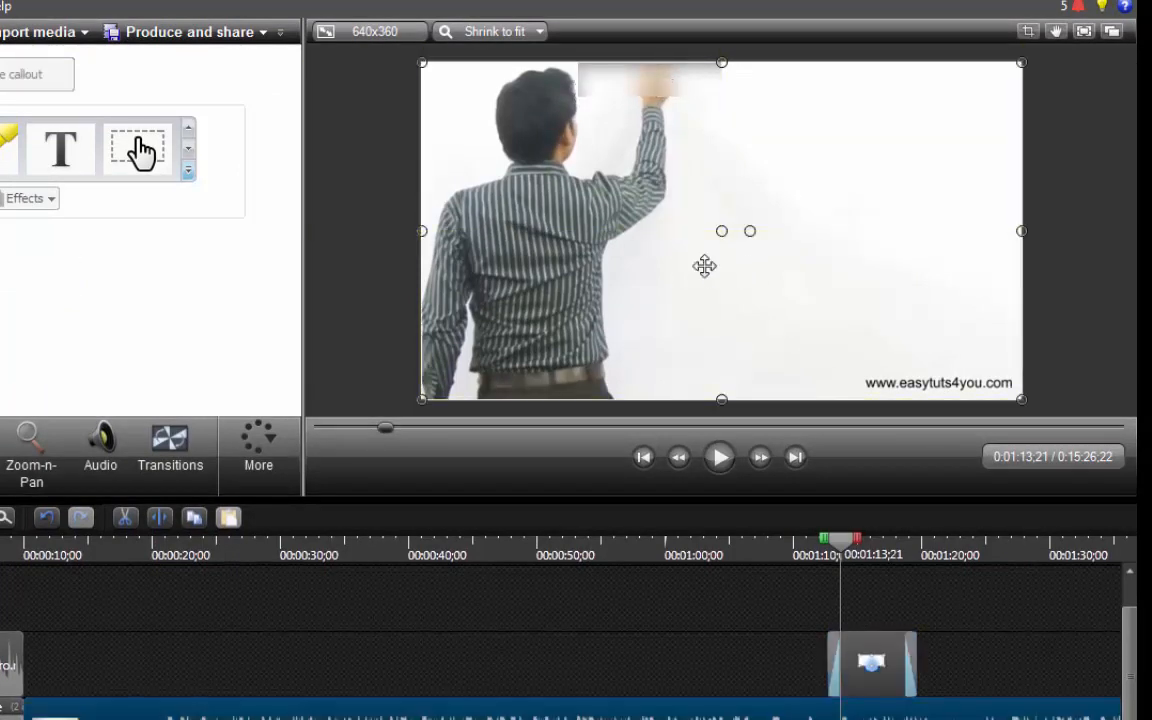
pyautogui.click(720, 460)
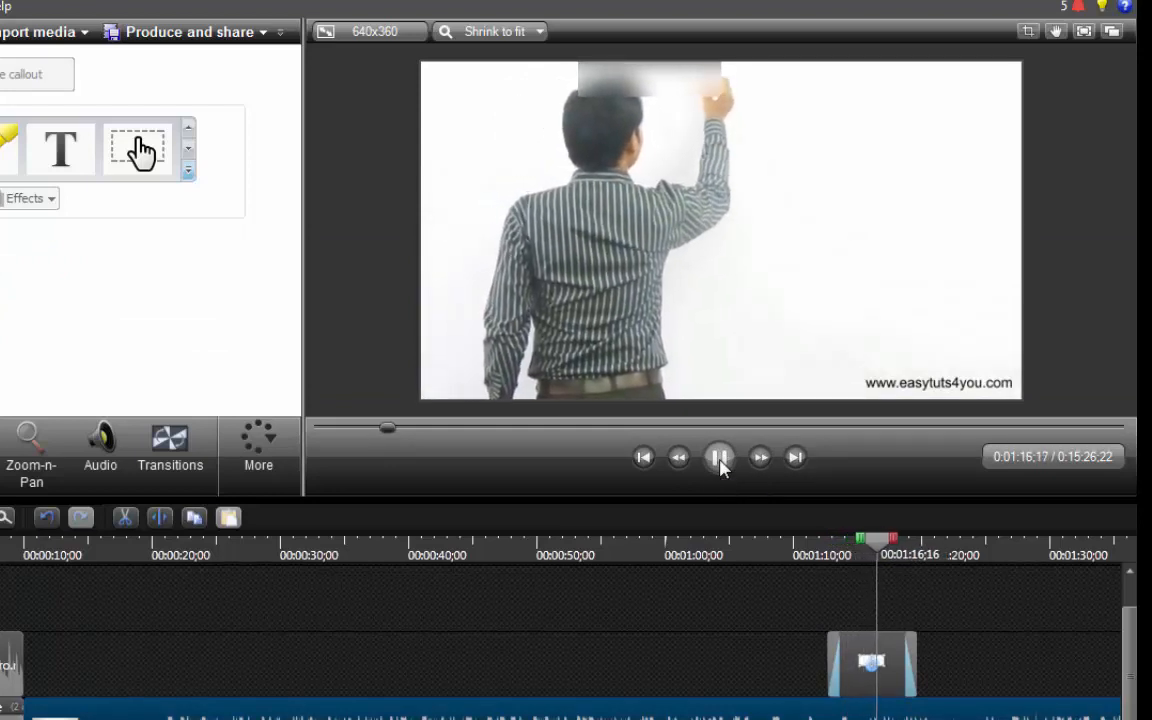
pyautogui.click(720, 460)
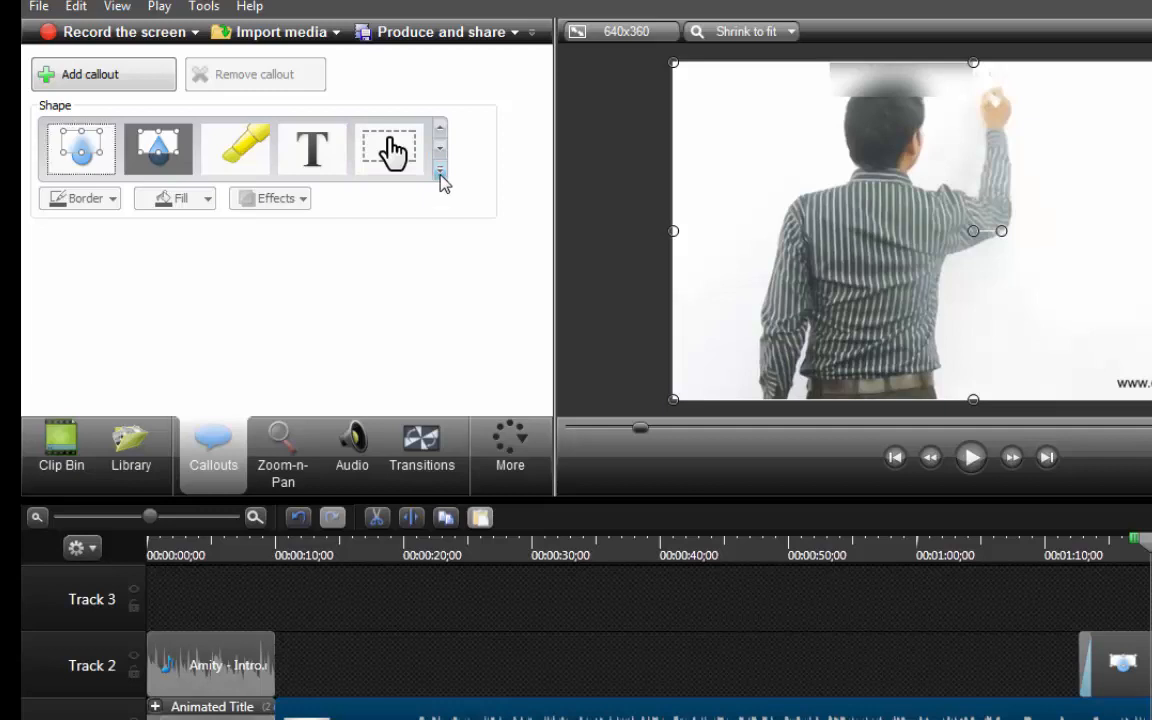
# Step: Add a text callout and enlarge its box to span most of the picture's width
pyautogui.click(440, 175)
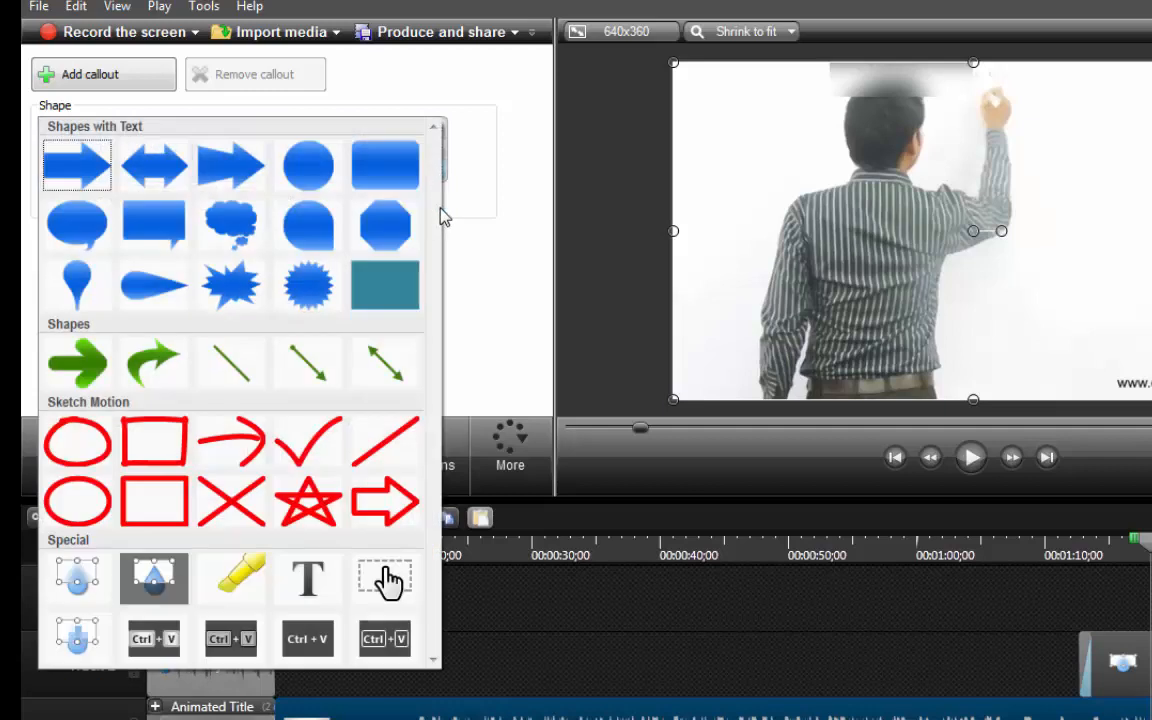
pyautogui.click(312, 584)
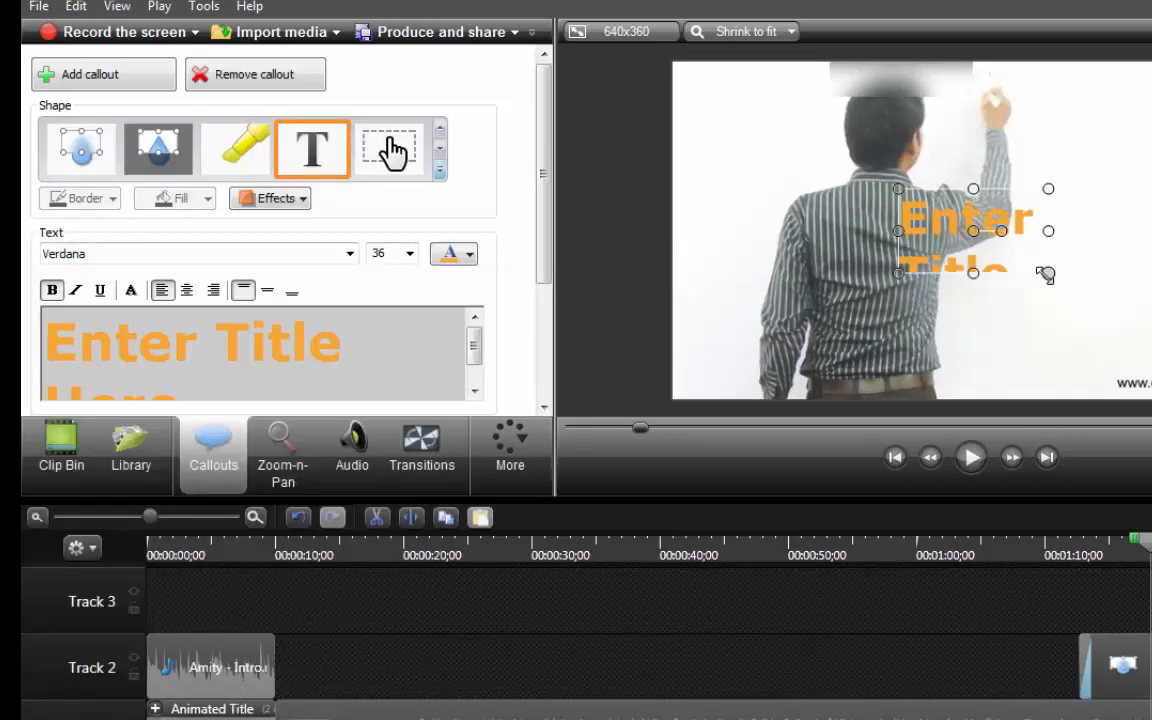
pyautogui.moveTo(1045, 274); pyautogui.dragTo(1150, 346)
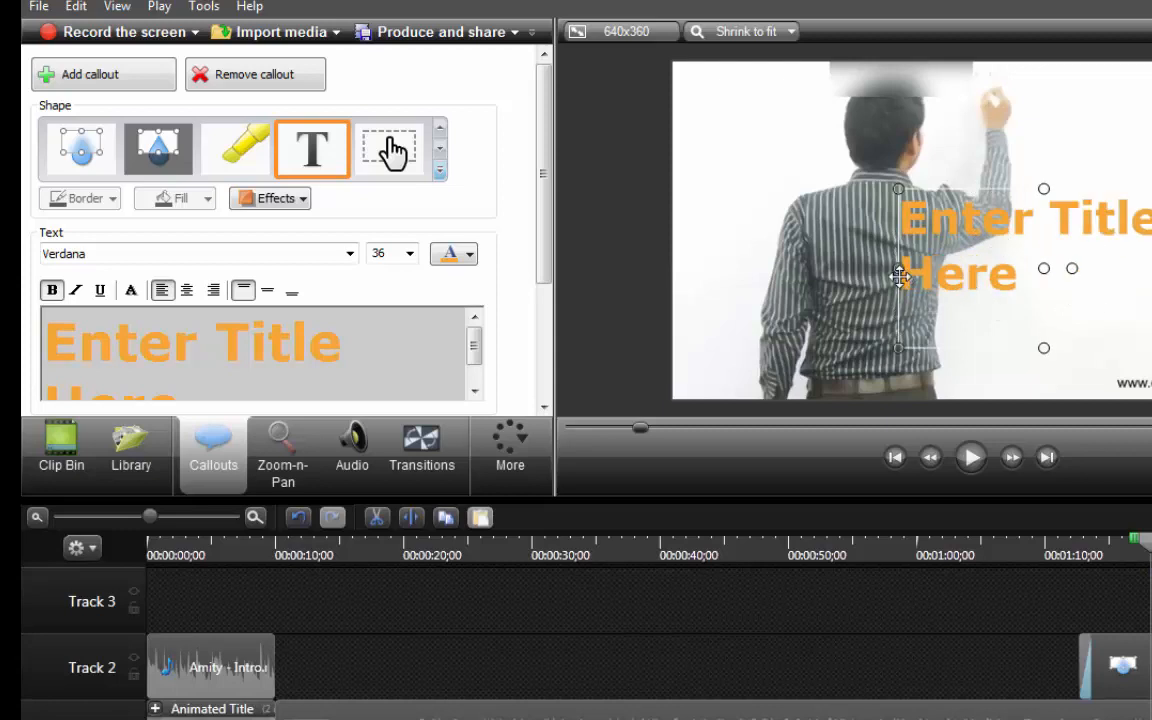
pyautogui.moveTo(899, 275); pyautogui.dragTo(721, 220)
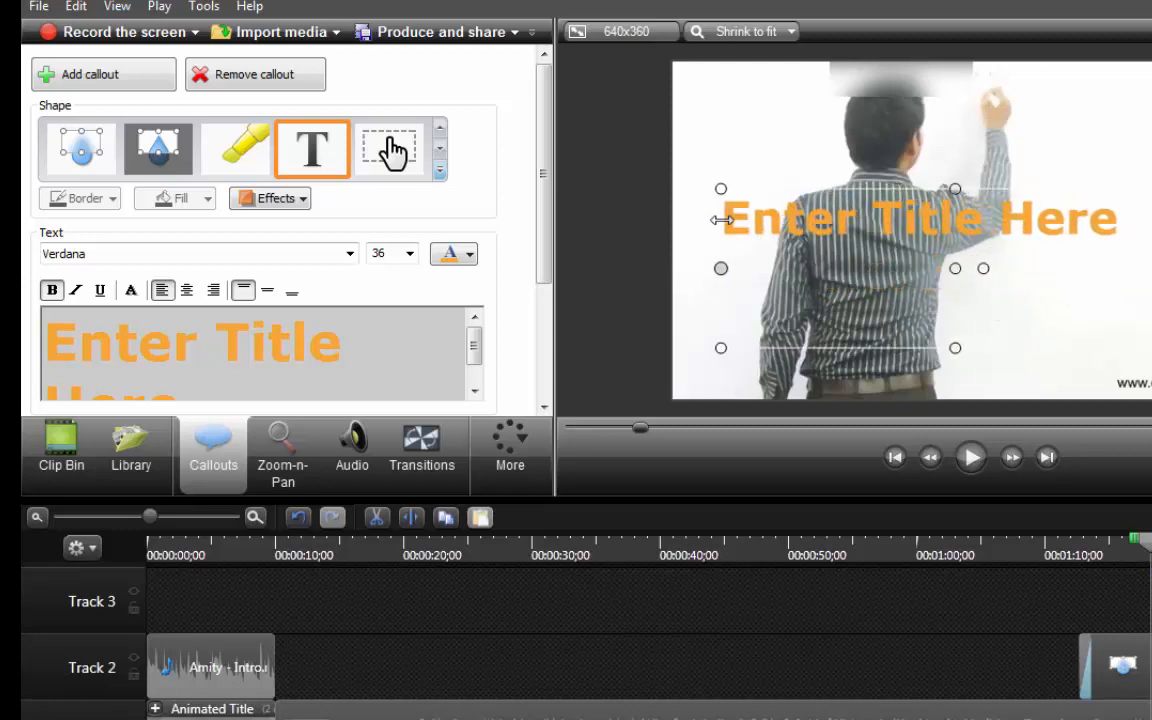
# Step: Replace the callout's placeholder text with "please subscribe my channal" and lower the box's upper edge to the middle of the picture
pyautogui.click(475, 397)
pyautogui.moveTo(314, 373); pyautogui.dragTo(224, 360)
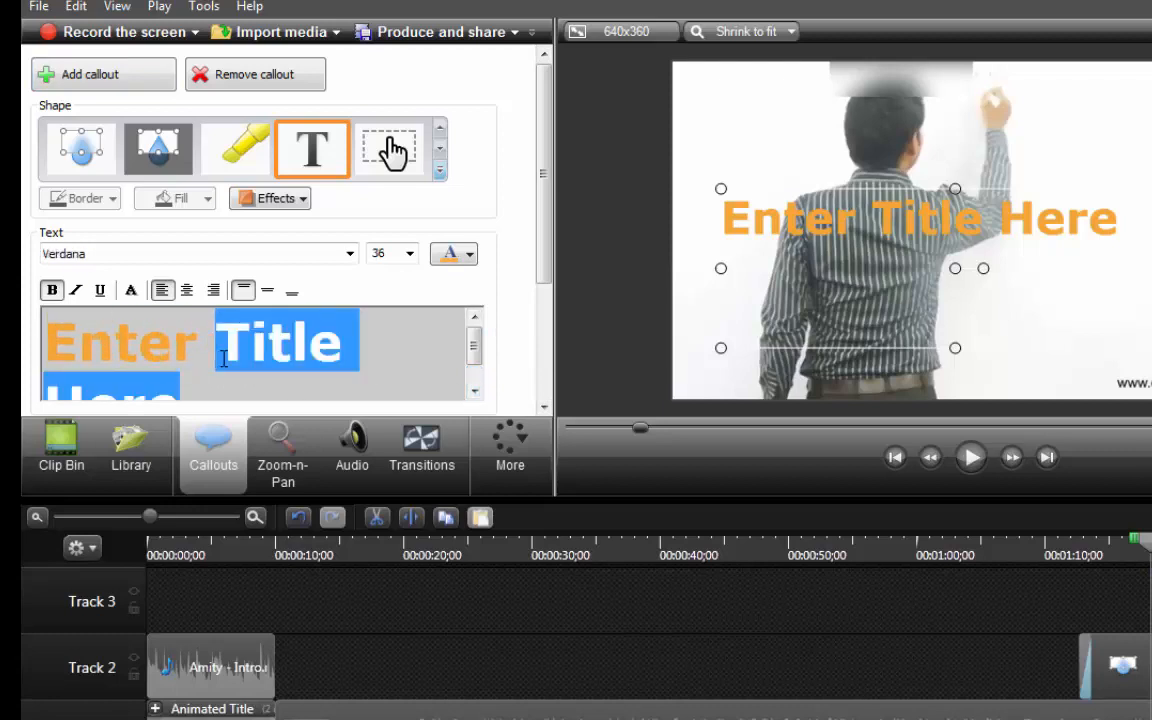
pyautogui.click(345, 352)
pyautogui.press('Down')
pyautogui.press('BackSpace')
pyautogui.press('BackSpace')
pyautogui.press('BackSpace')
pyautogui.press('BackSpace')
pyautogui.press('BackSpace')
pyautogui.press('BackSpace')
pyautogui.press('BackSpace')
pyautogui.press('BackSpace')
pyautogui.press('BackSpace')
pyautogui.press('BackSpace')
pyautogui.press('BackSpace')
pyautogui.press('BackSpace')
pyautogui.press('BackSpace')
pyautogui.press('BackSpace')
pyautogui.press('BackSpace')
pyautogui.press('BackSpace')
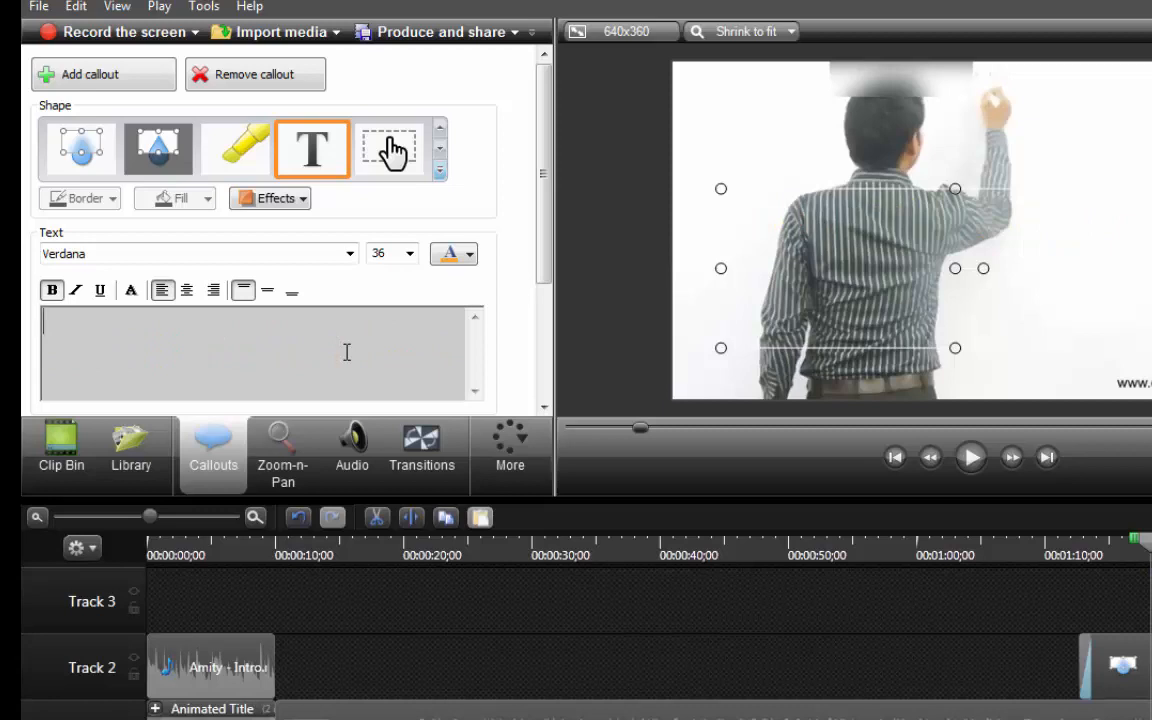
pyautogui.write('plea')
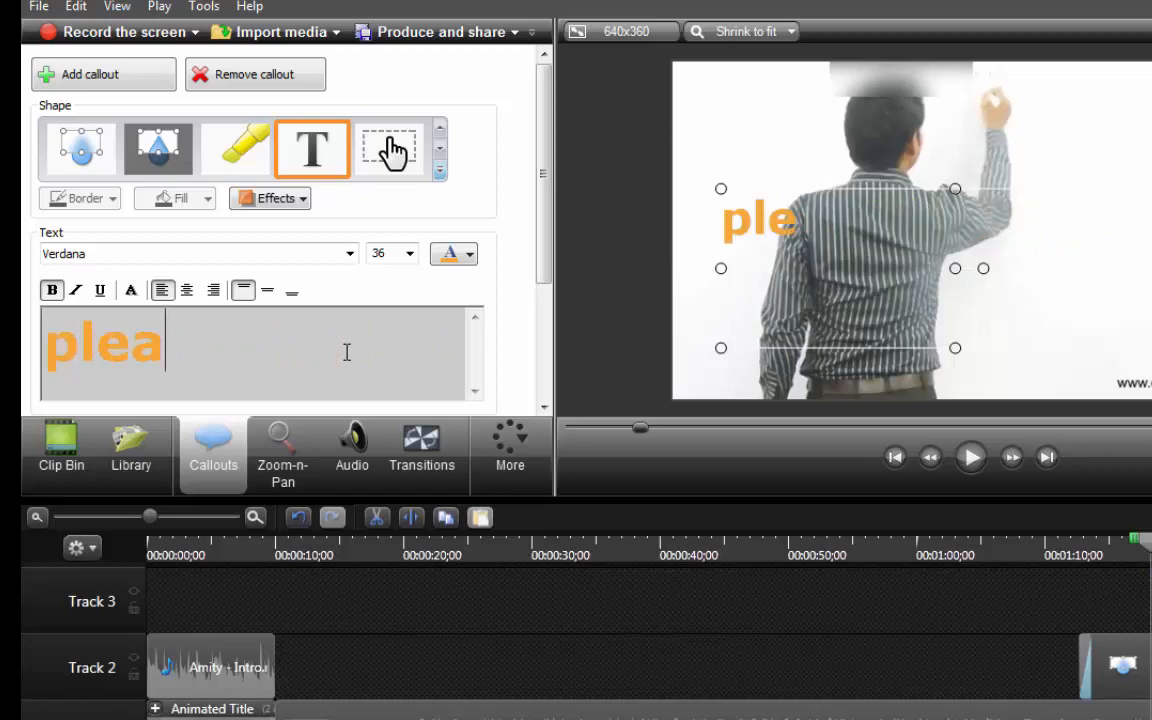
pyautogui.write('se subsc')
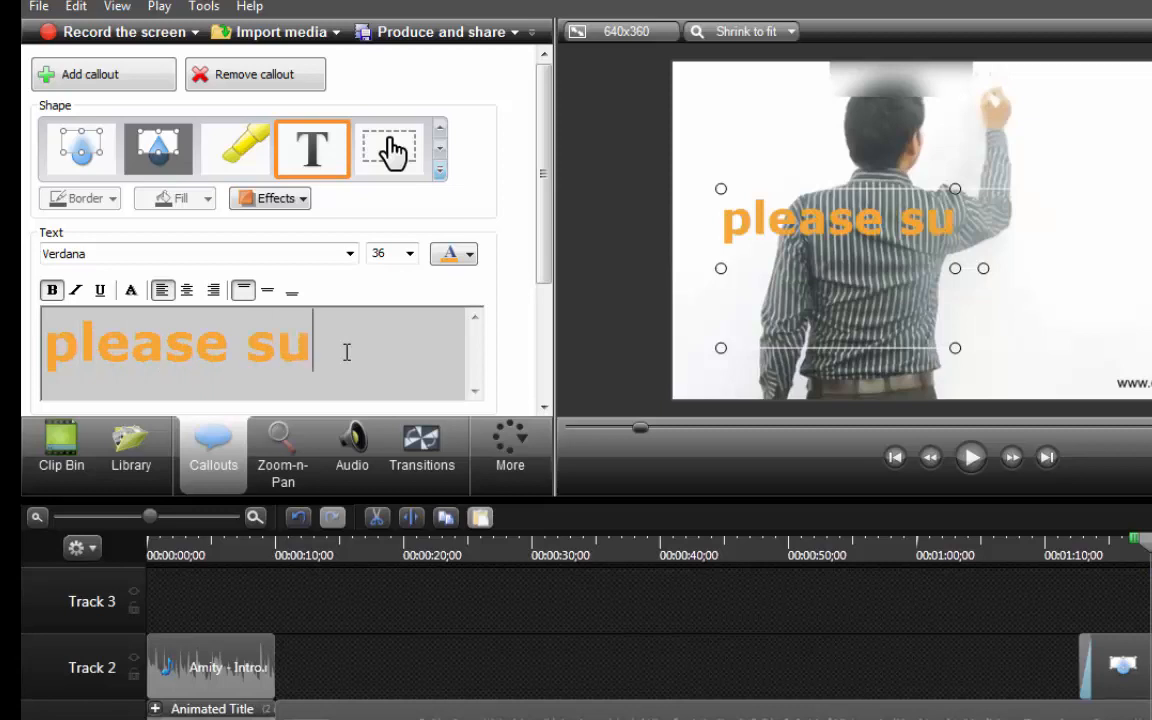
pyautogui.write('be ')
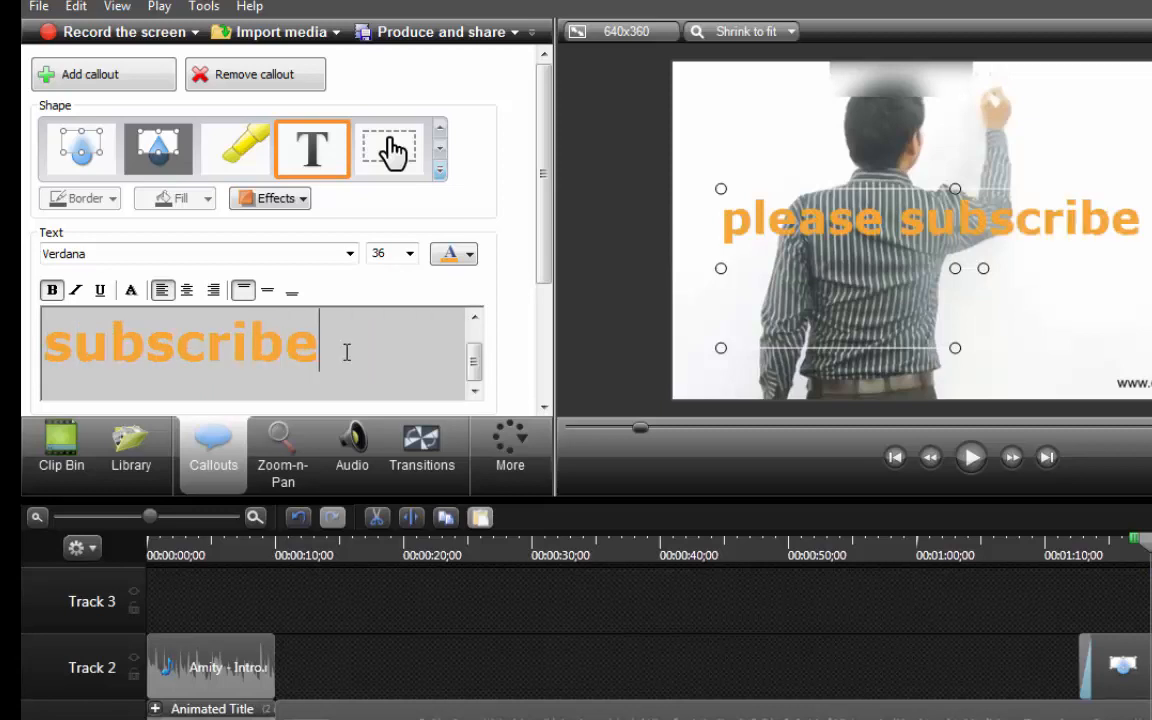
pyautogui.write('my ch')
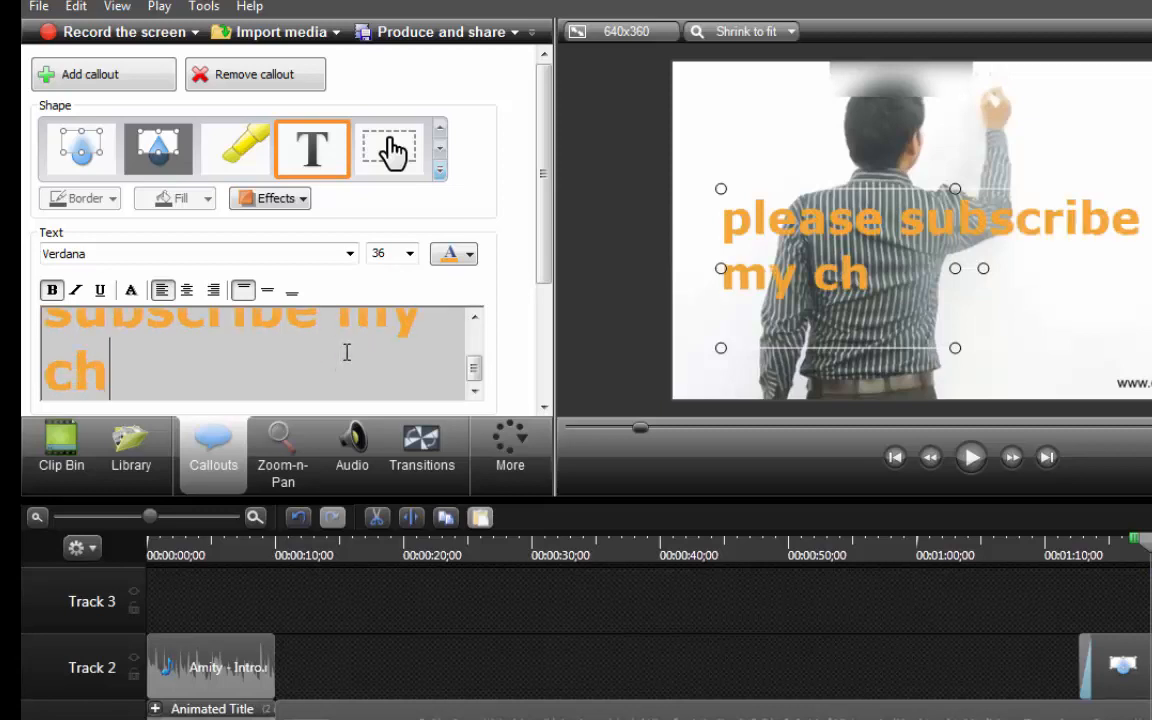
pyautogui.write('annal')
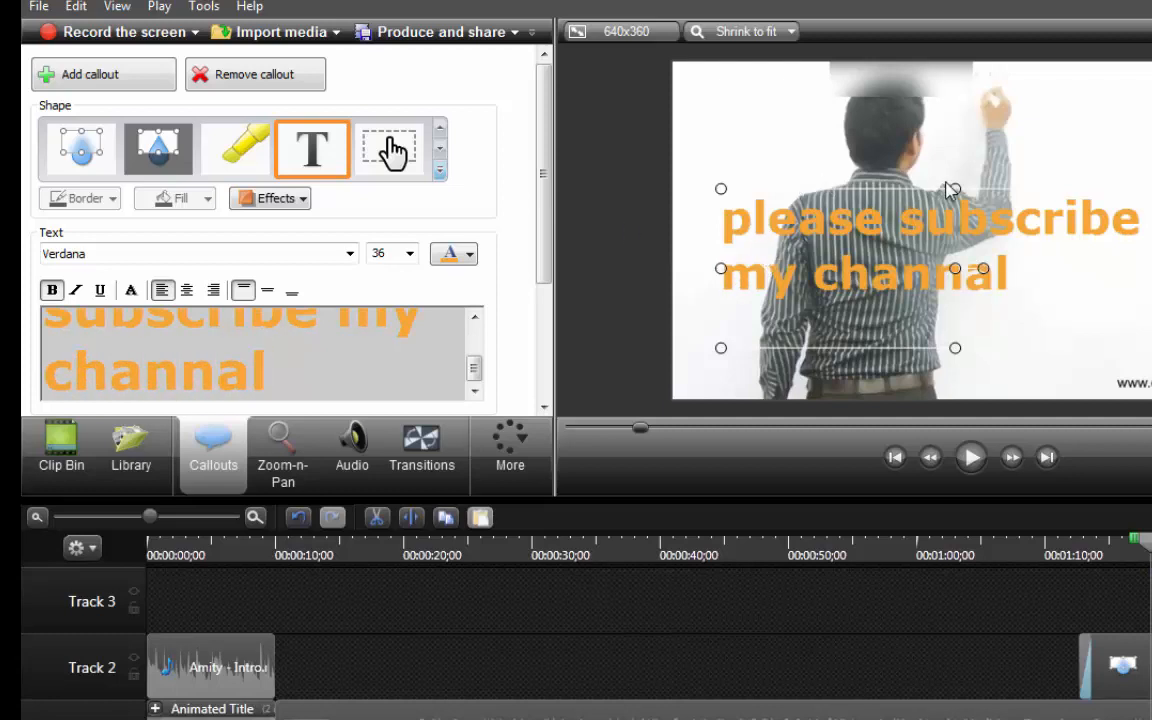
pyautogui.moveTo(952, 186); pyautogui.dragTo(952, 237)
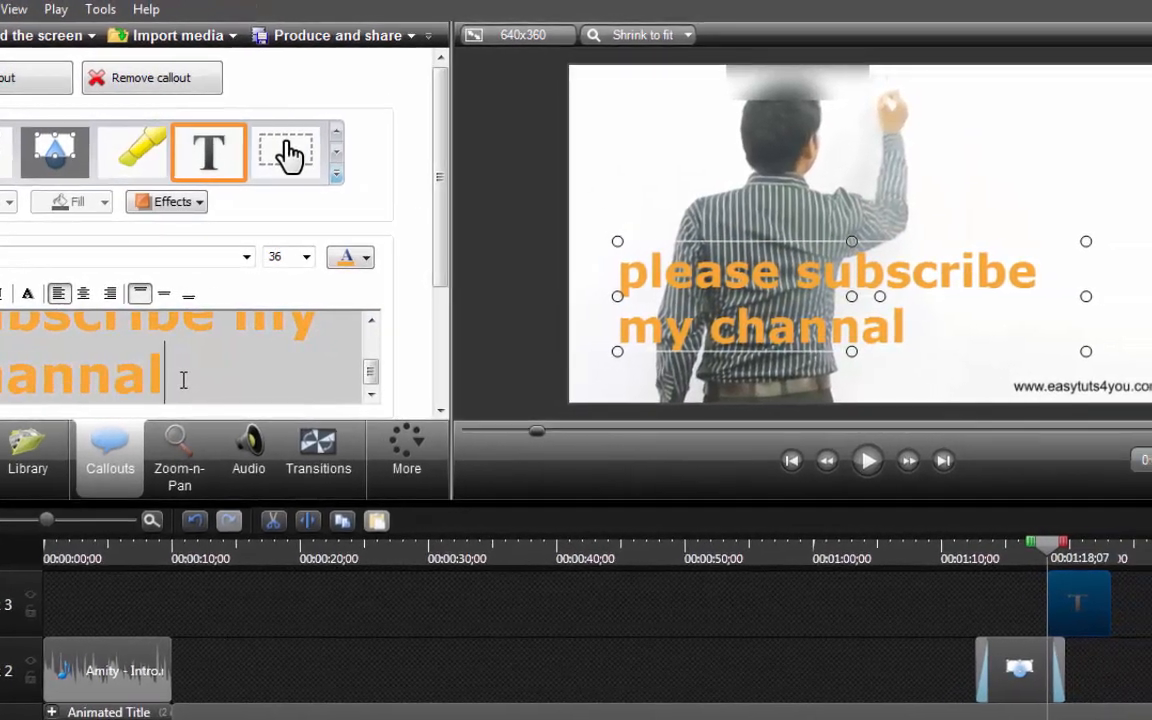
# Step: Format all of the callout's text in black at font size 16
pyautogui.hotkey('ctrl', 'a')
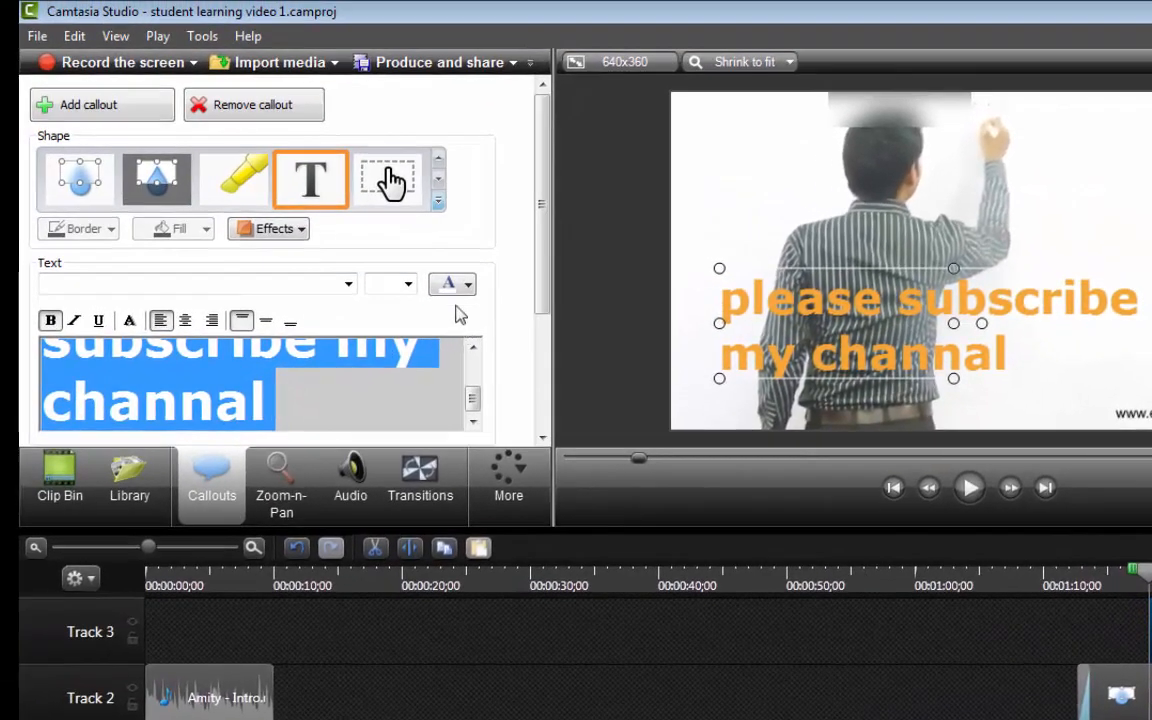
pyautogui.click(458, 287)
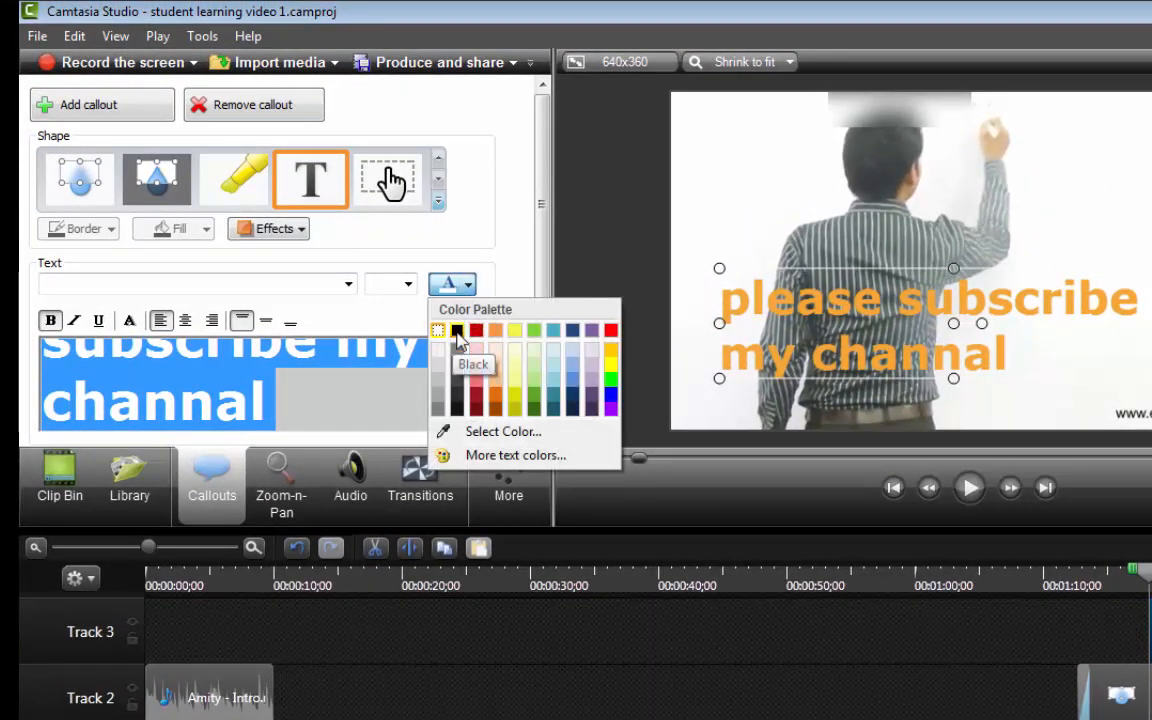
pyautogui.click(457, 331)
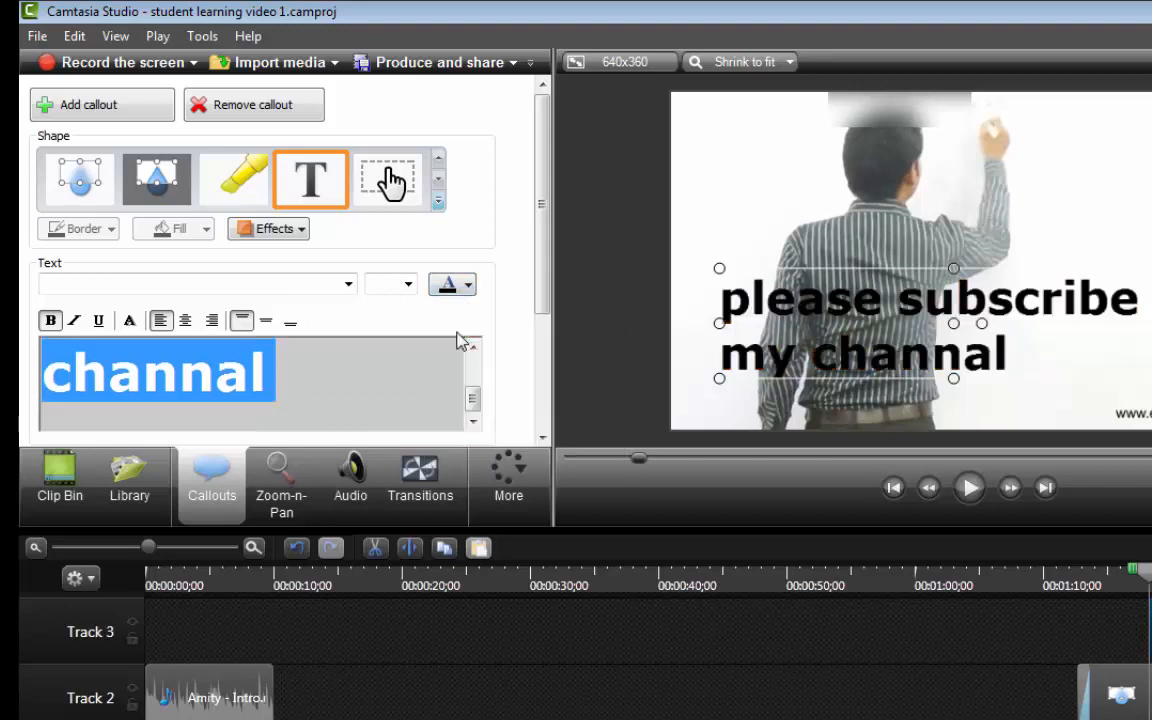
pyautogui.click(409, 287)
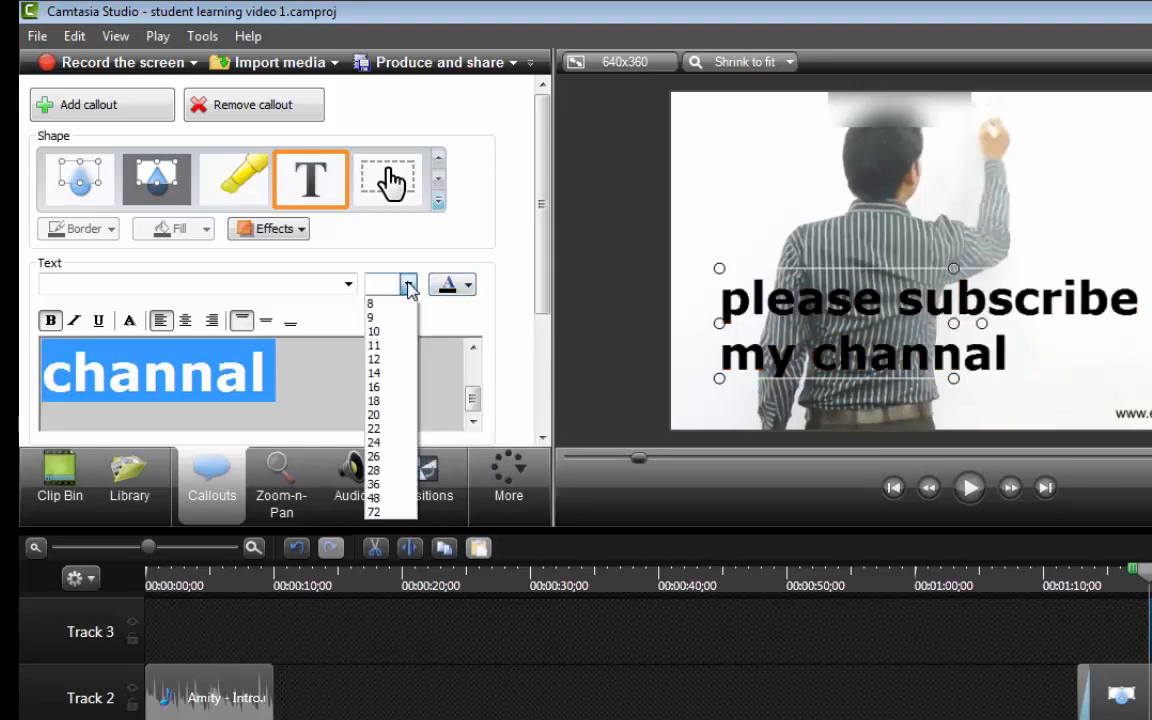
pyautogui.click(389, 388)
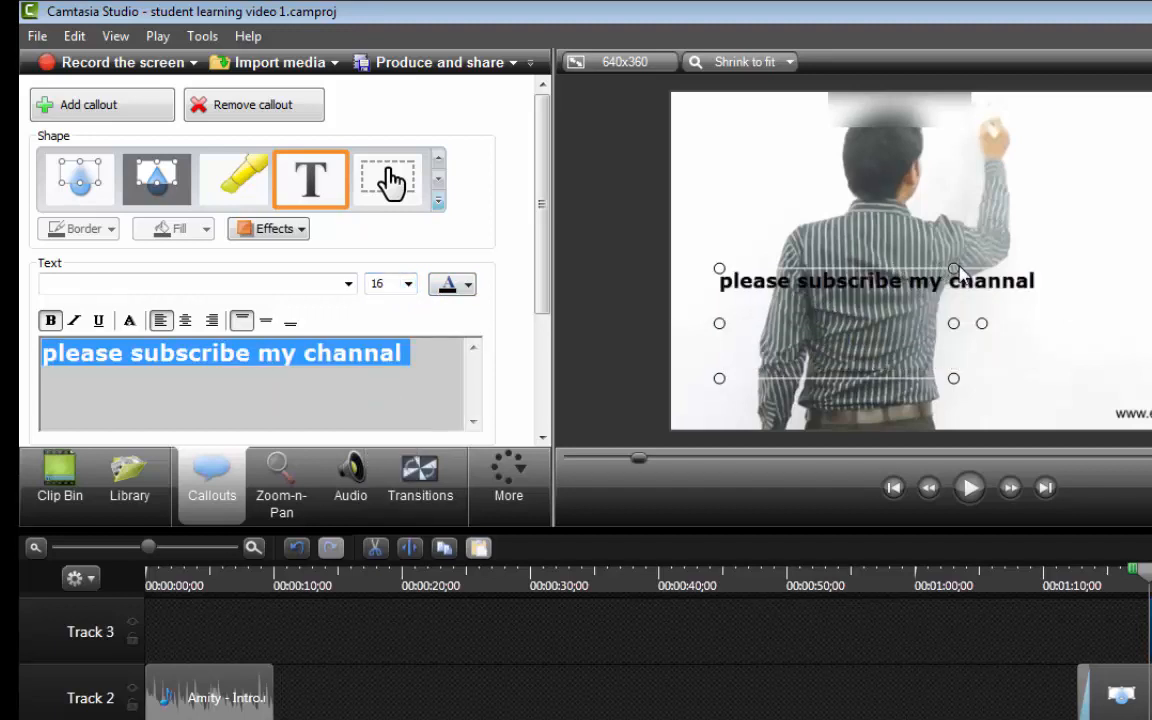
# Step: Shrink the text callout's box to a shallow strip near the picture's lower edge and extend its timeline clip to about 0:01:55
pyautogui.moveTo(954, 266); pyautogui.dragTo(972, 400)
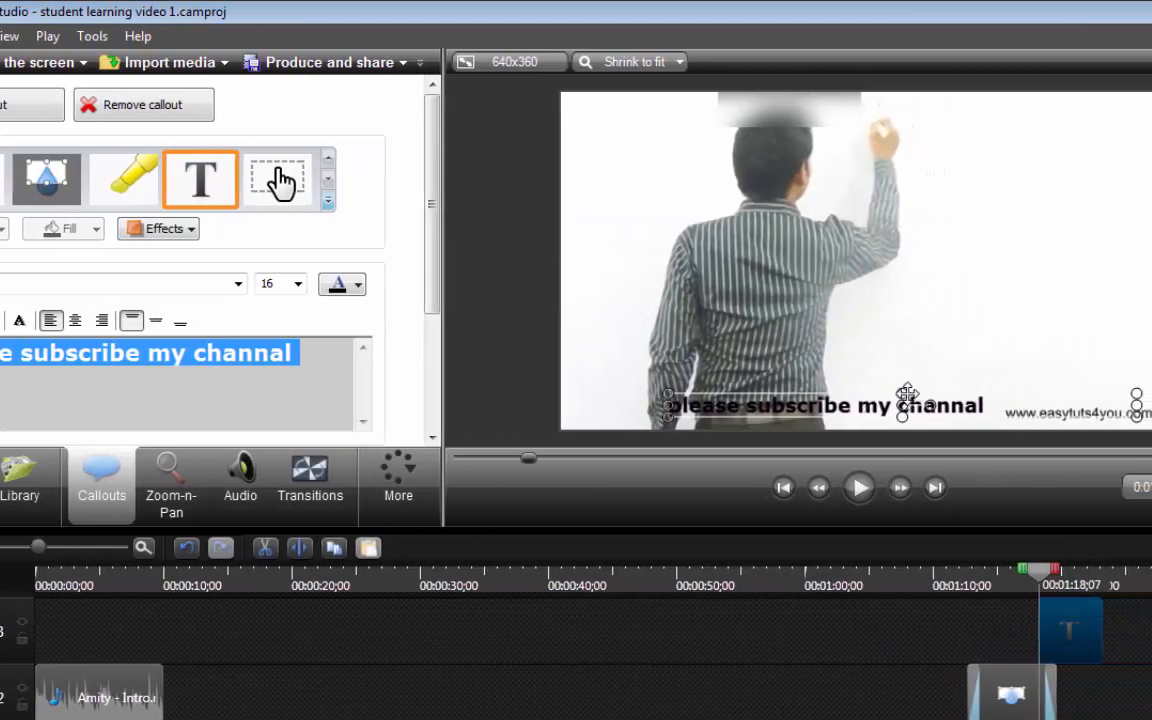
pyautogui.moveTo(901, 392); pyautogui.dragTo(901, 372)
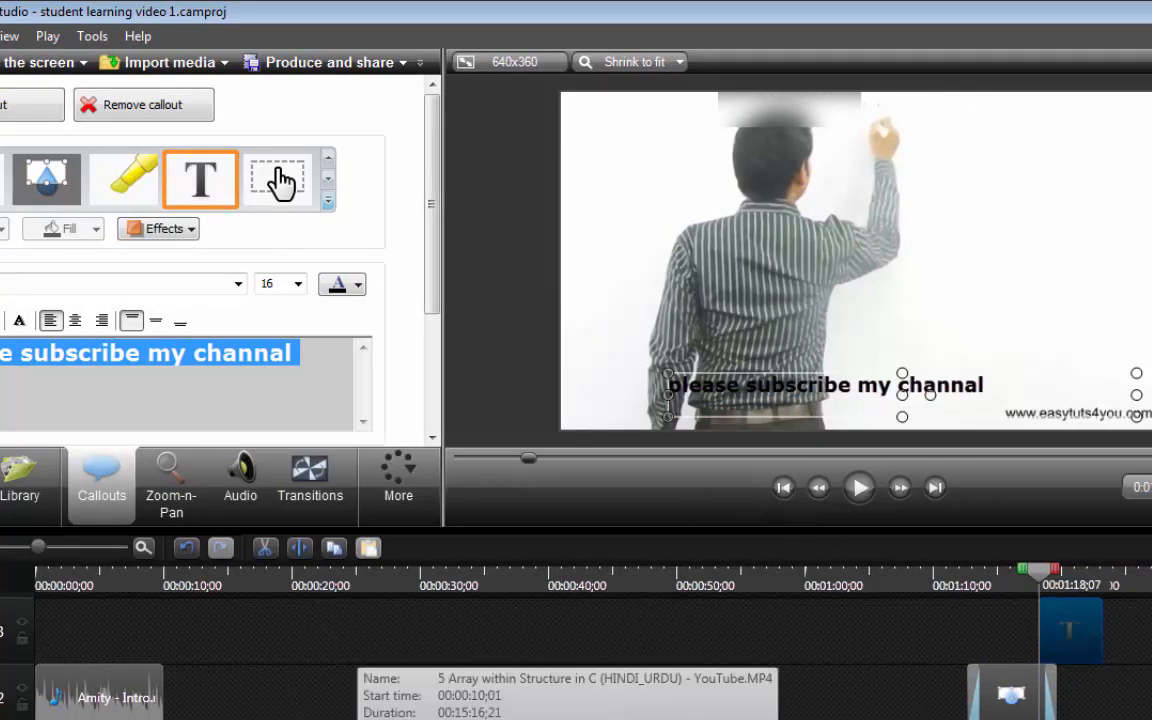
pyautogui.hscroll(3, 593, 650)
pyautogui.hscroll(2, 593, 650)
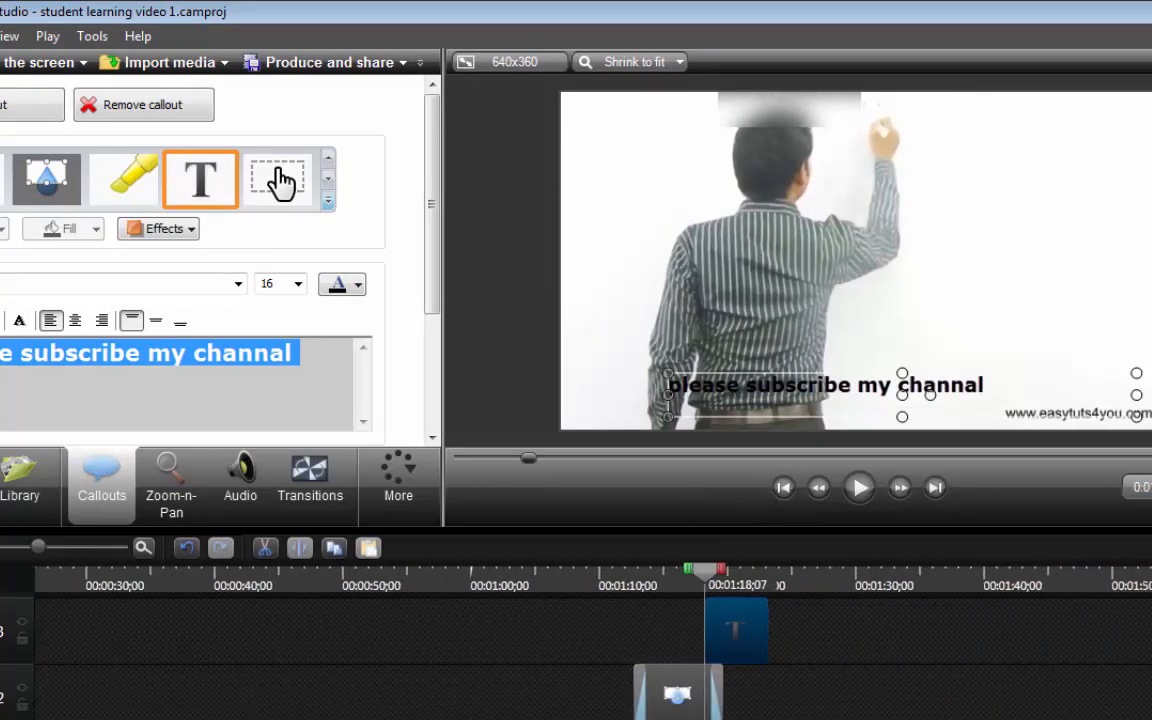
pyautogui.moveTo(766, 632); pyautogui.dragTo(1145, 631)
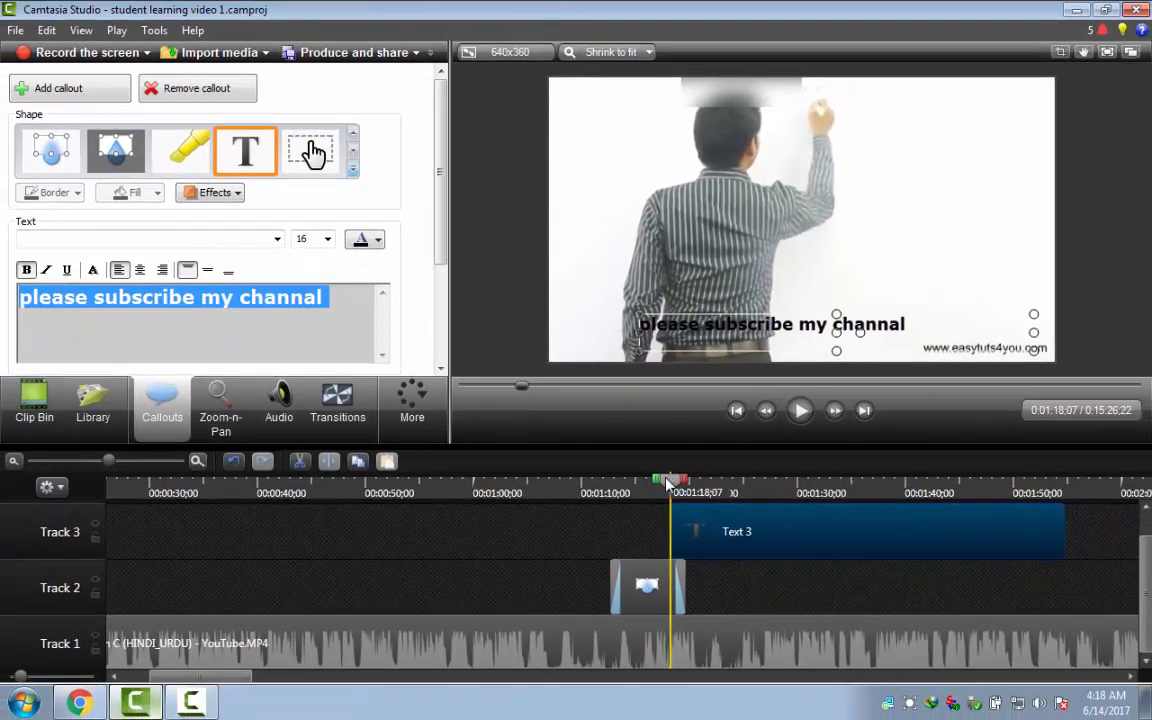
# Step: Play the video from just before the text callout starts, pausing at about 0:01:22;03
pyautogui.moveTo(667, 484); pyautogui.dragTo(653, 484)
pyautogui.click(799, 414)
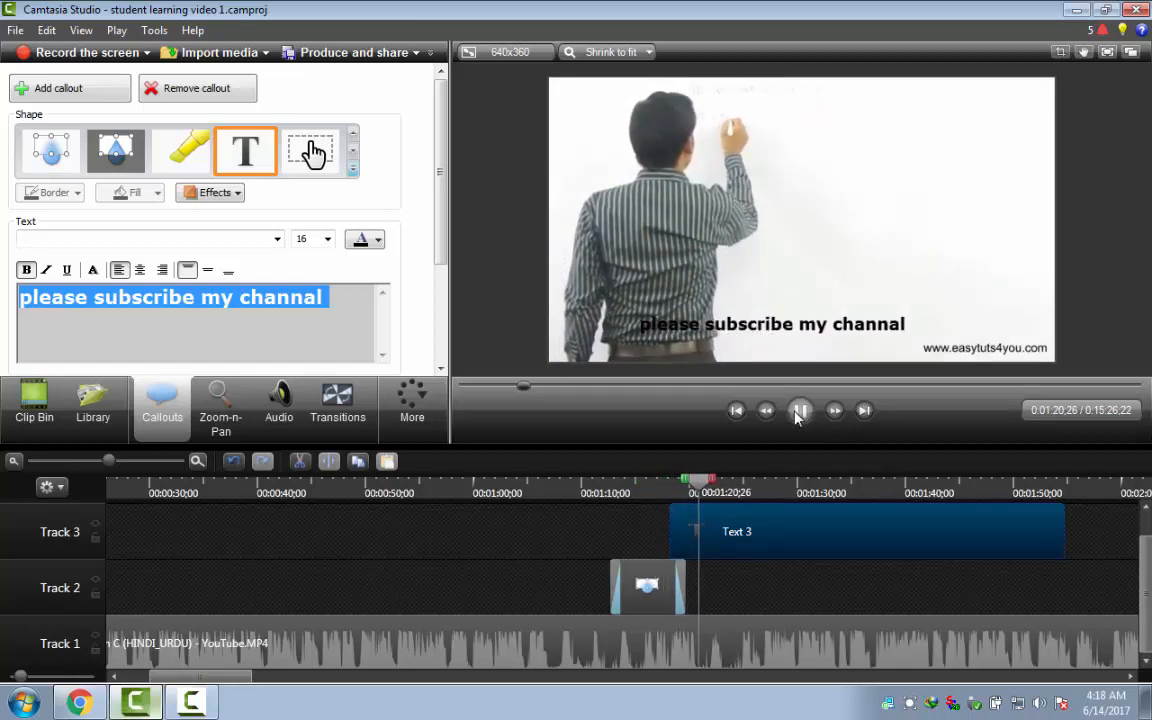
pyautogui.click(848, 305)
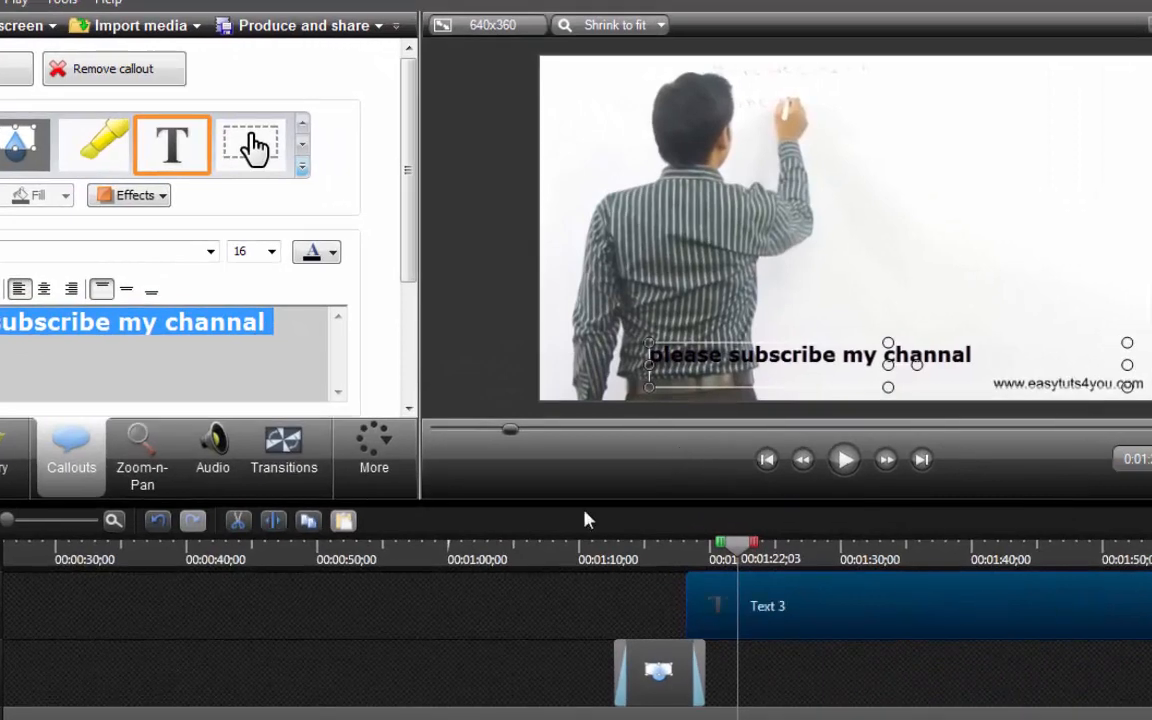
# Step: Change the selected text callout into a Sketch Motion Perfect Rectangle
pyautogui.click(303, 171)
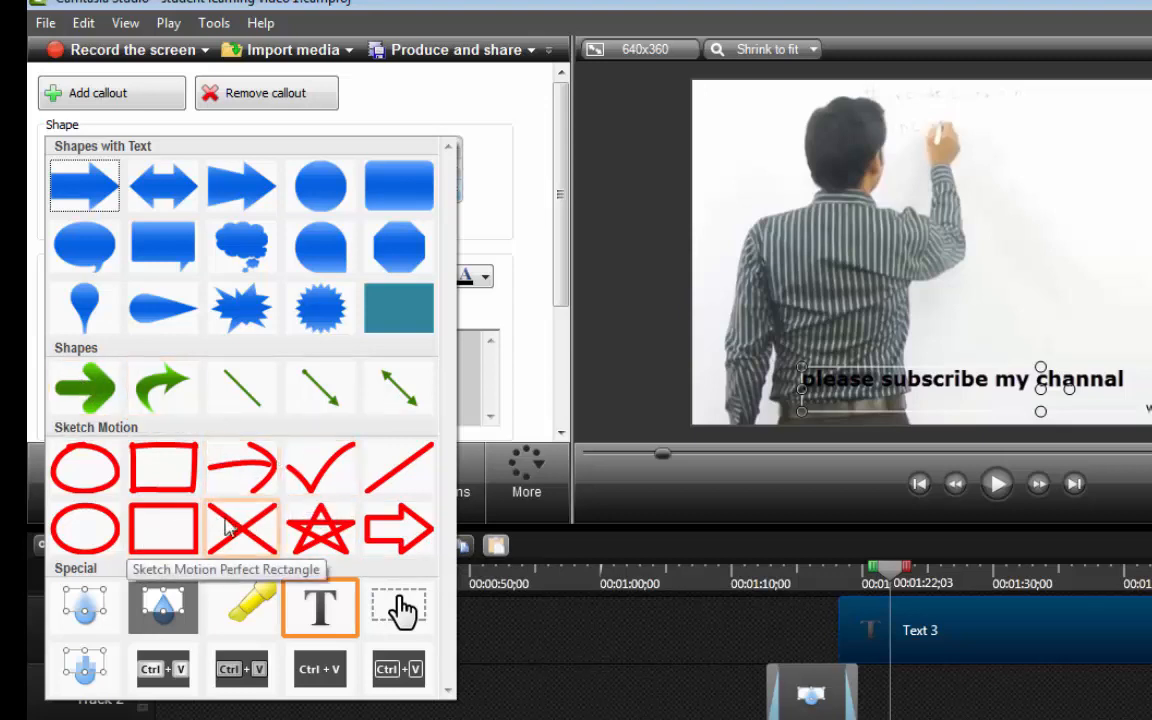
pyautogui.click(860, 228)
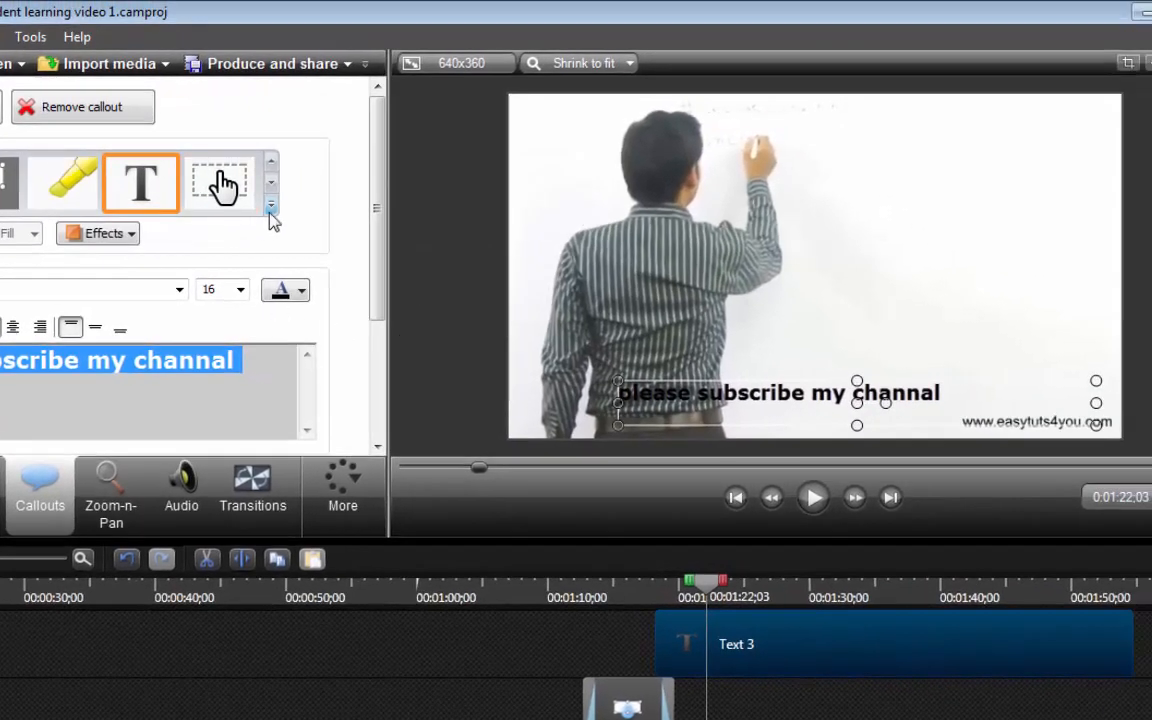
pyautogui.click(270, 208)
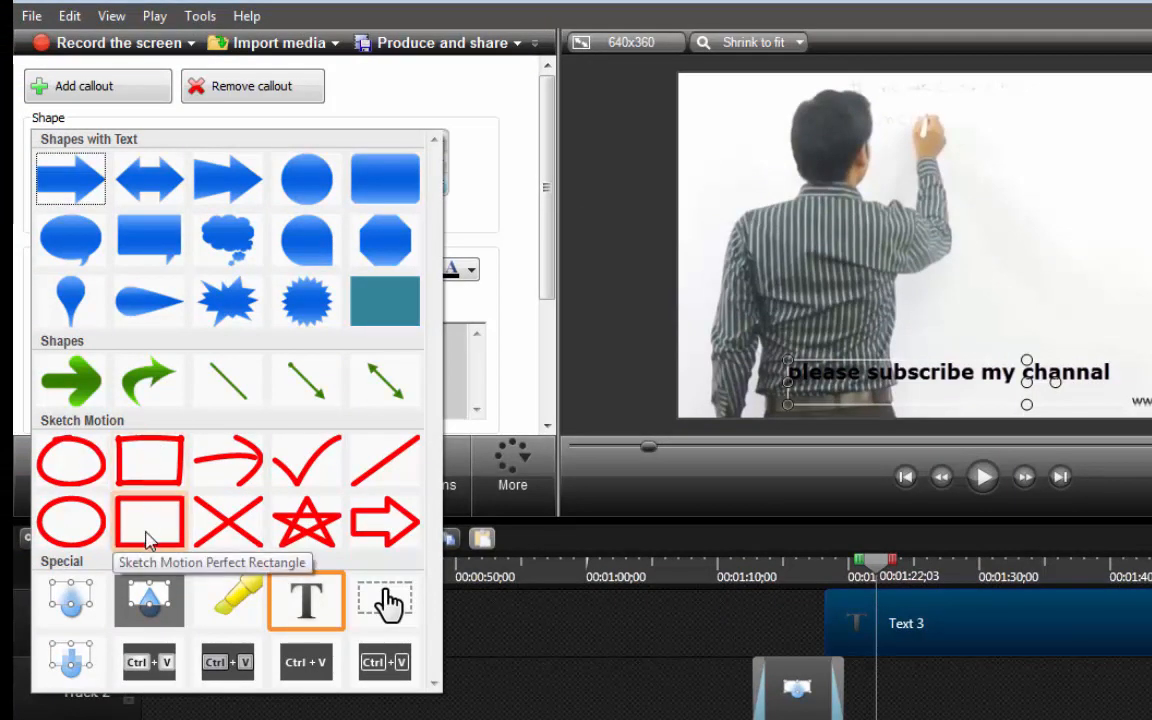
pyautogui.click(147, 538)
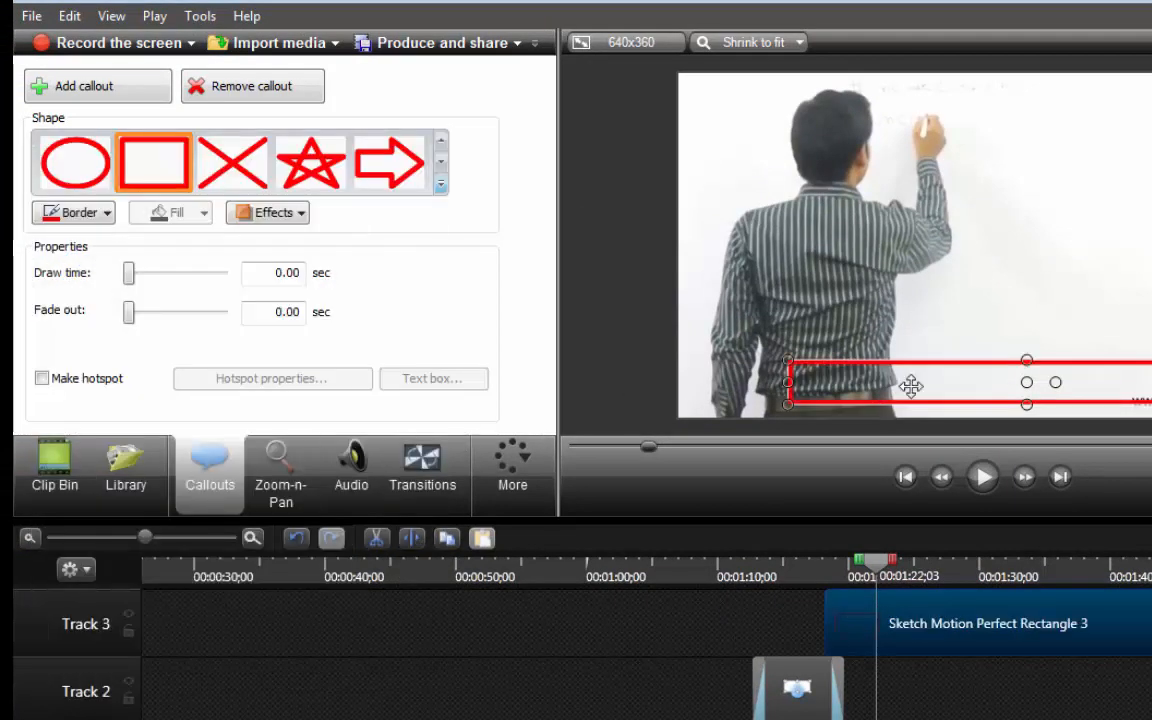
# Step: Move and resize the red rectangle callout to frame the writing on the board and the teacher's hand at the picture's upper edge
pyautogui.moveTo(963, 382); pyautogui.dragTo(928, 197)
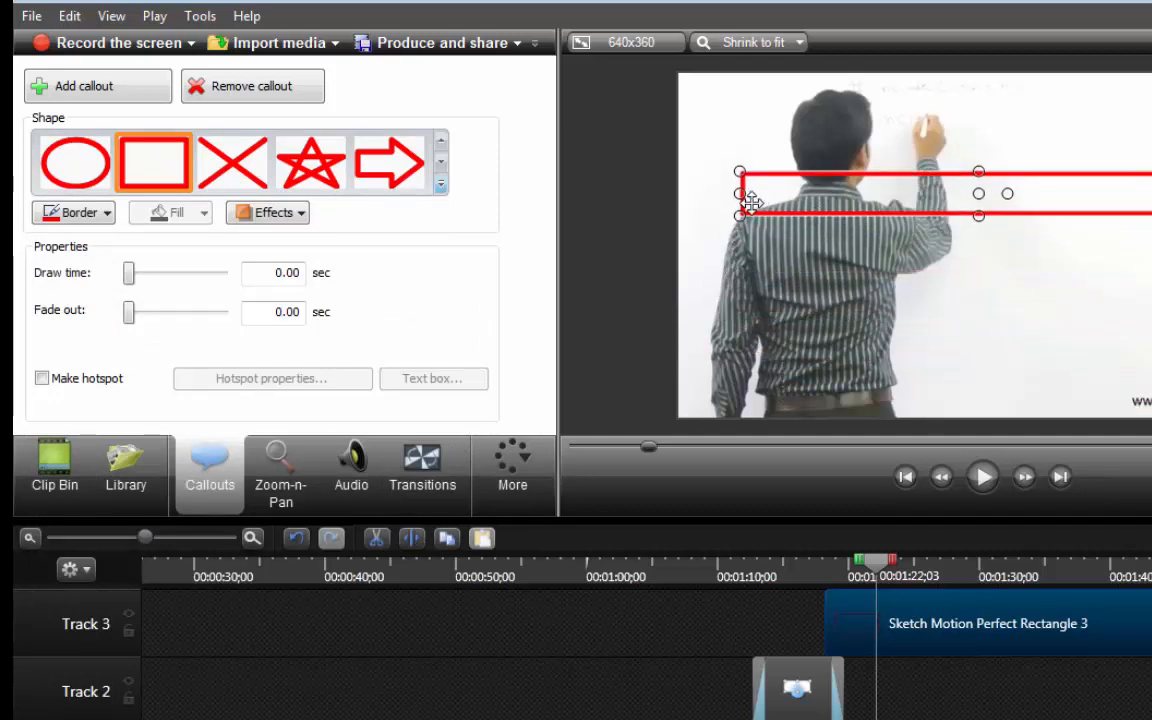
pyautogui.moveTo(740, 193); pyautogui.dragTo(1060, 192)
pyautogui.moveTo(1137, 170); pyautogui.dragTo(1137, 127)
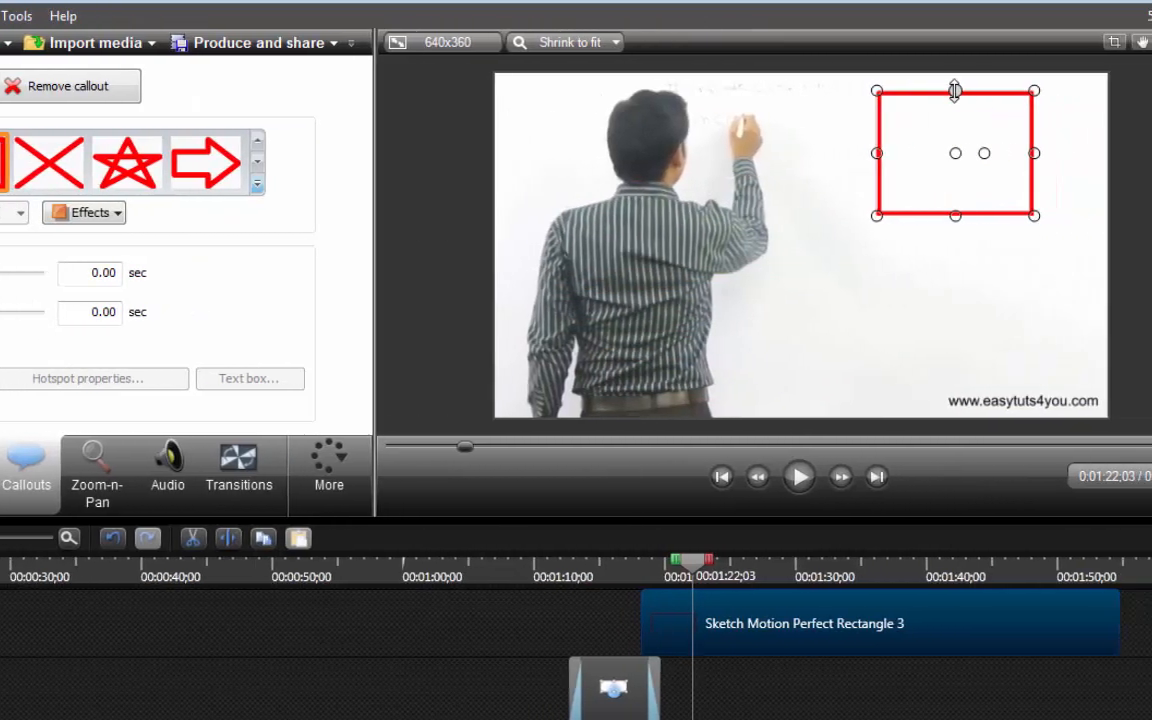
pyautogui.moveTo(904, 163); pyautogui.dragTo(682, 110)
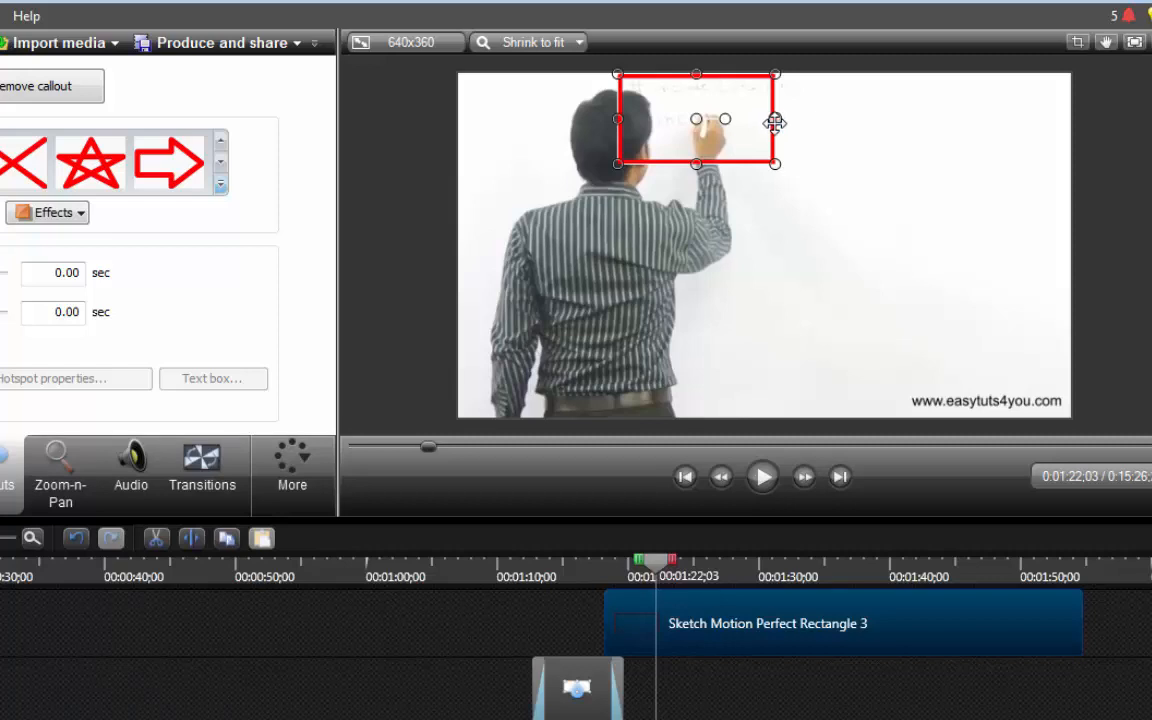
pyautogui.moveTo(775, 120); pyautogui.dragTo(815, 119)
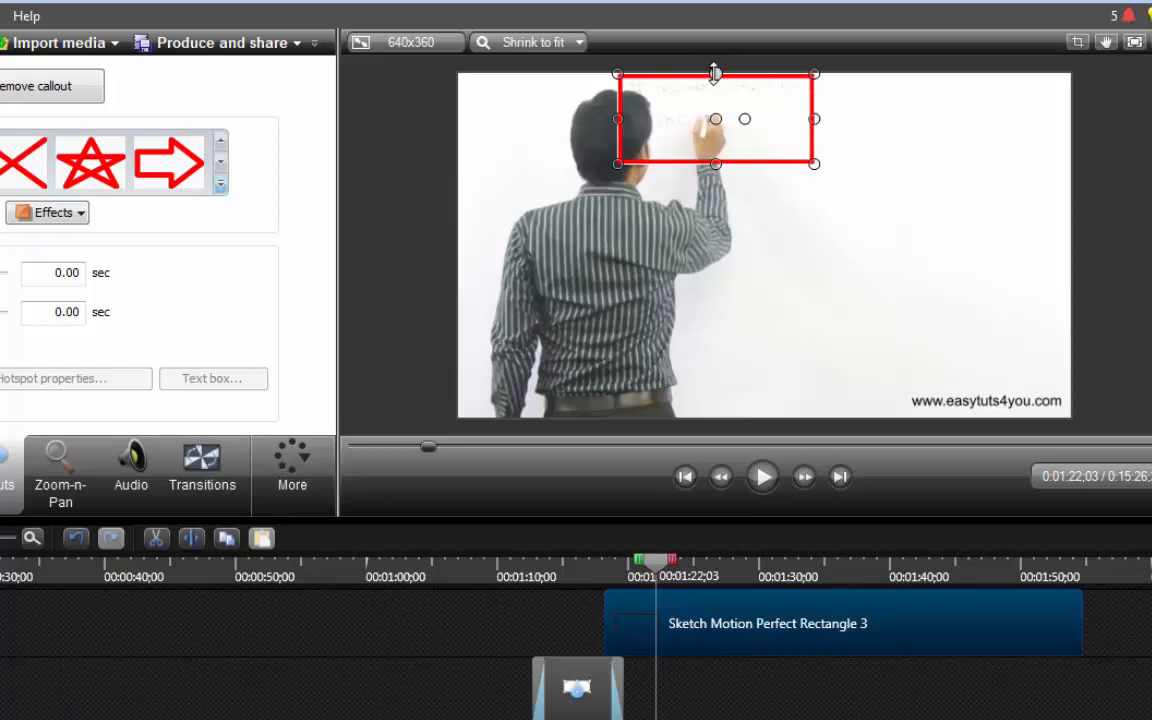
pyautogui.moveTo(715, 73); pyautogui.dragTo(715, 66)
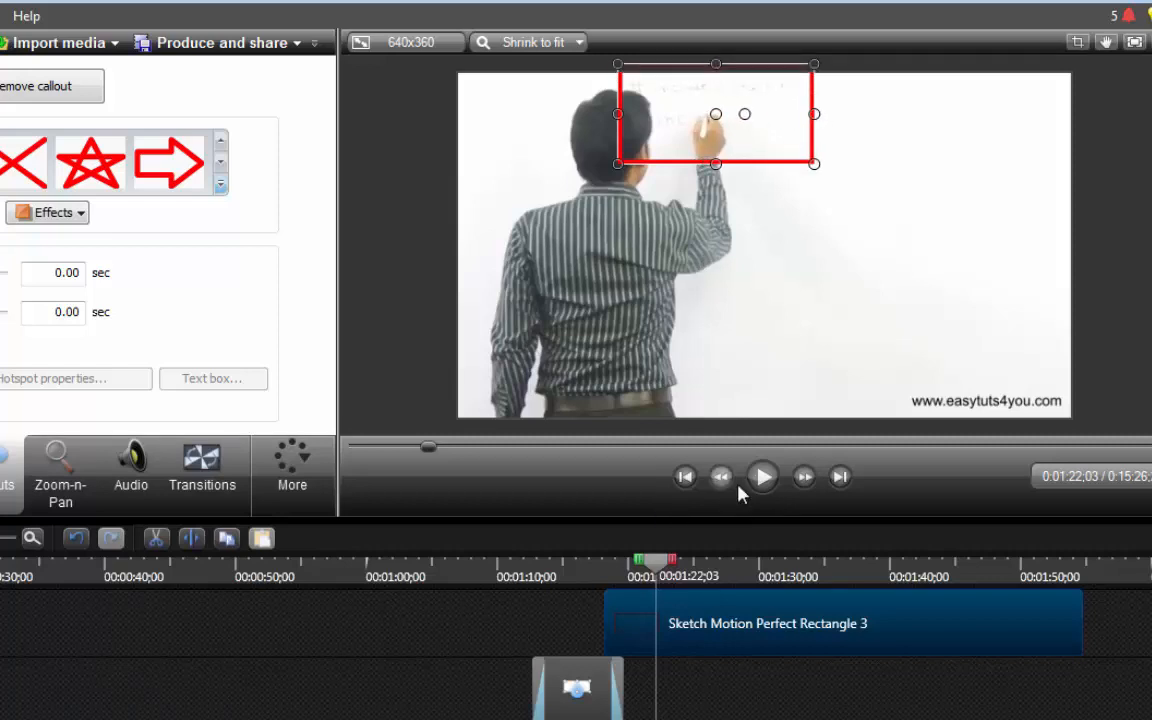
# Step: Play the video through the rectangle callout, pausing at about 0:01:26;01, and shorten its clip to end at about 0:01:33
pyautogui.click(764, 484)
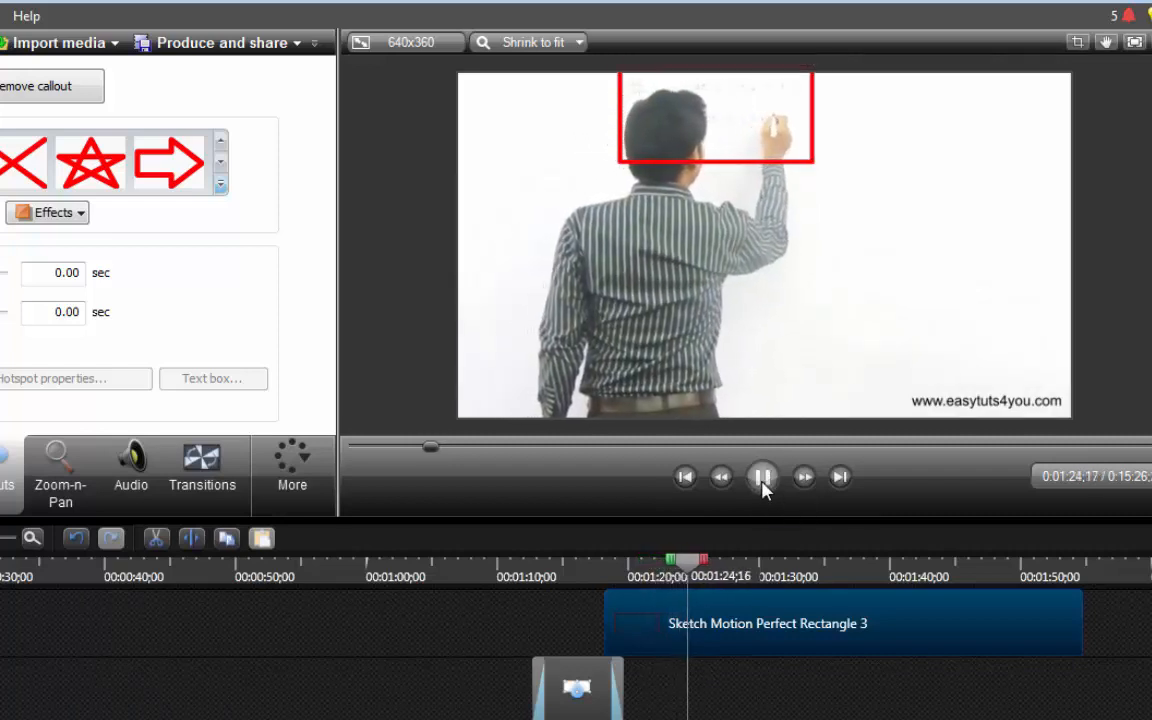
pyautogui.click(764, 484)
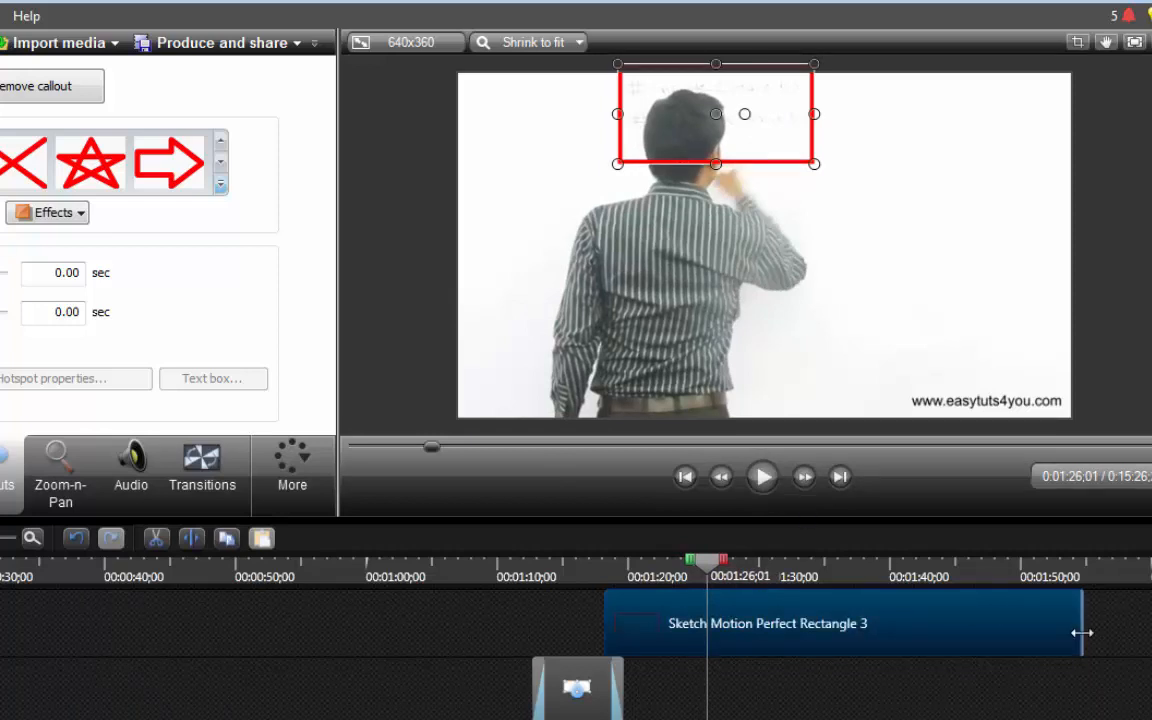
pyautogui.moveTo(1082, 632)
pyautogui.mouseDown()
pyautogui.moveTo(722, 632)
pyautogui.moveTo(1111, 613)
pyautogui.moveTo(1108, 652)
pyautogui.moveTo(784, 698)
pyautogui.moveTo(648, 693)
pyautogui.mouseUp()
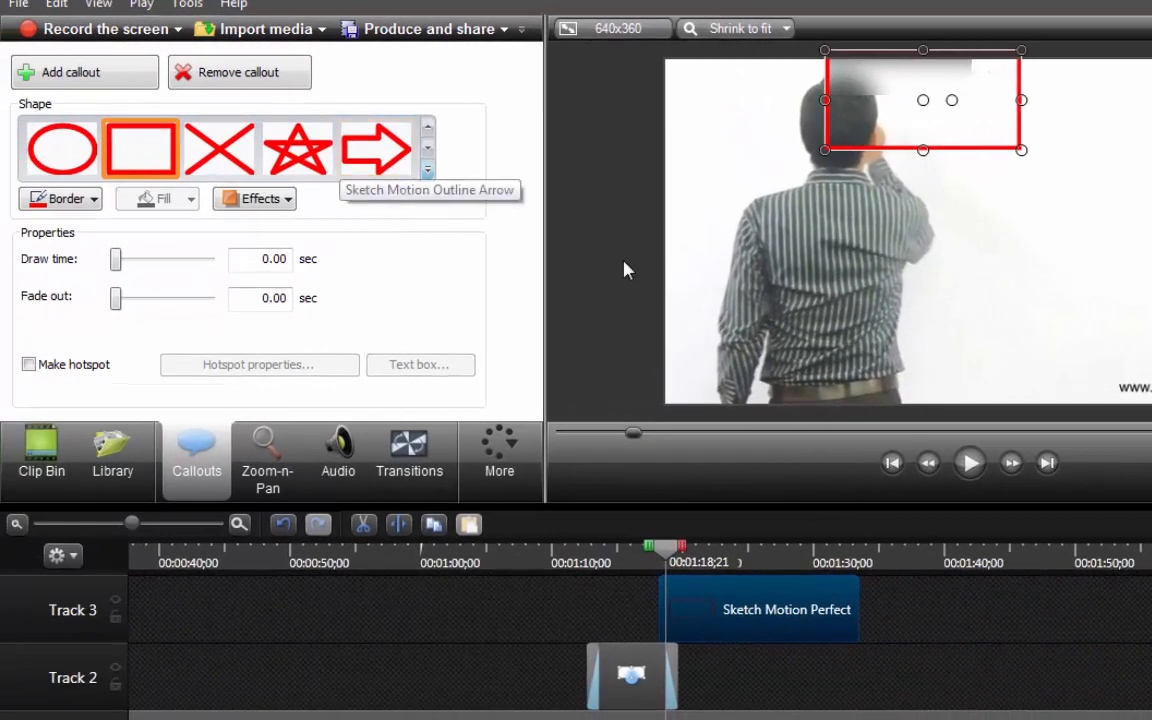
# Step: Add a Sketch Motion arrow callout and flatten it at the picture's lower edge, pointing at the web address
pyautogui.click(797, 257)
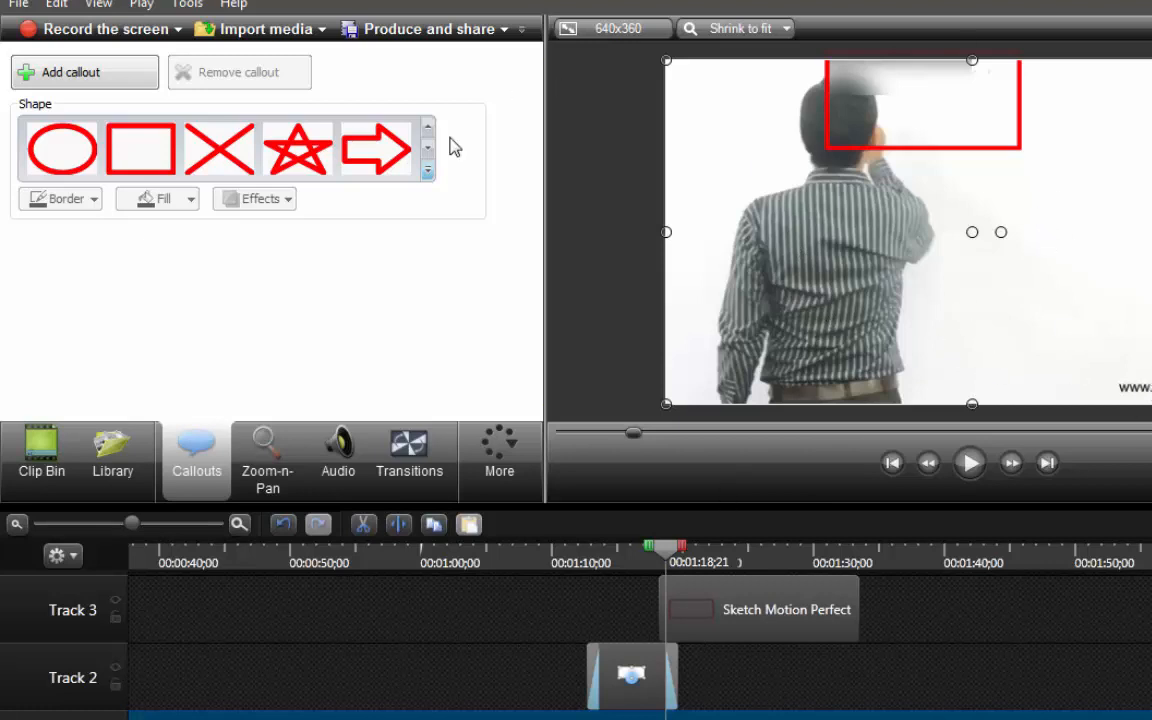
pyautogui.click(426, 170)
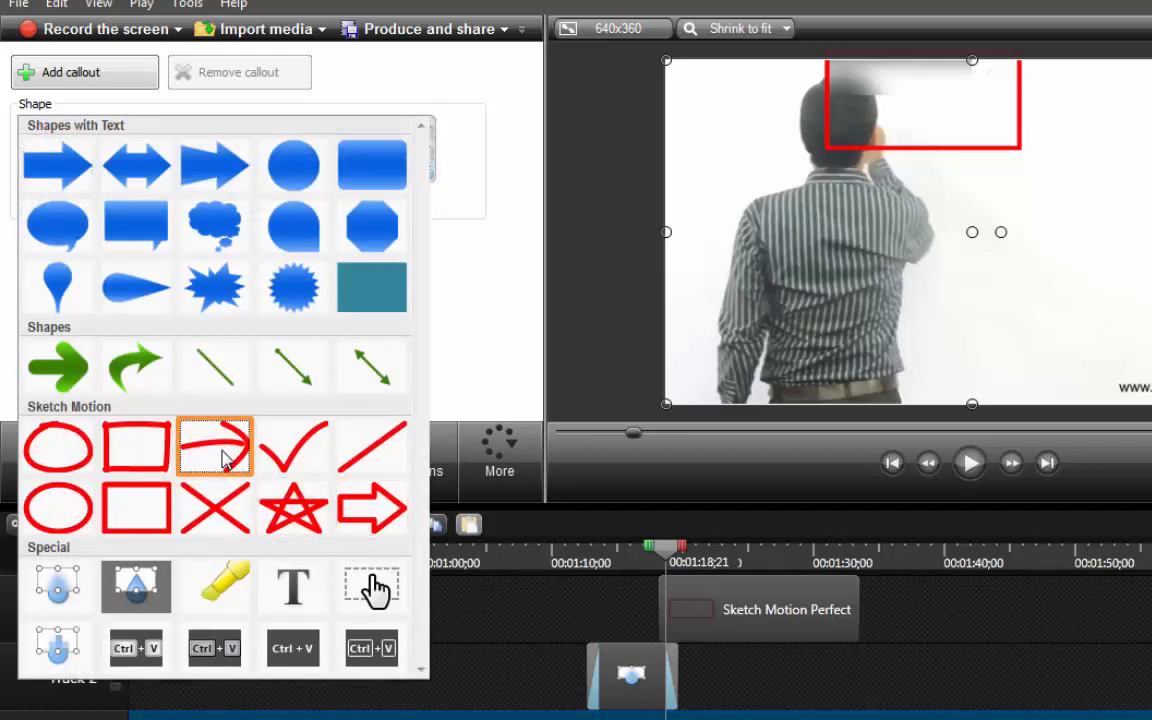
pyautogui.click(224, 459)
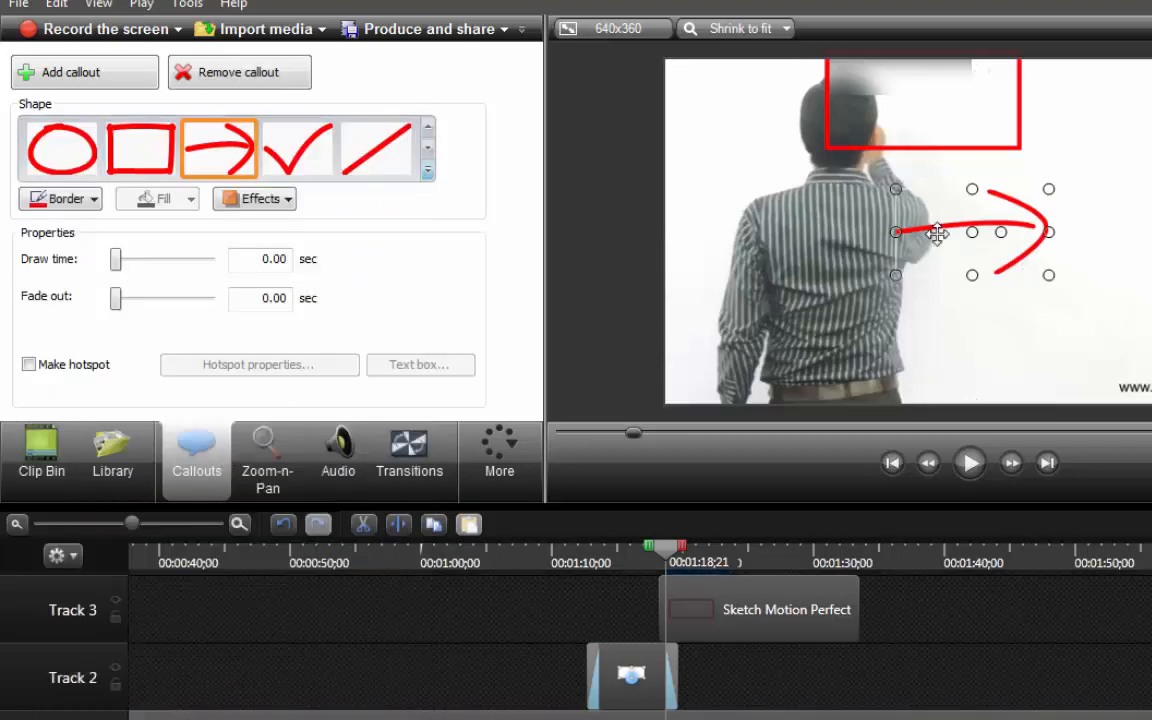
pyautogui.moveTo(939, 233)
pyautogui.mouseDown()
pyautogui.moveTo(952, 332)
pyautogui.moveTo(972, 373)
pyautogui.mouseUp()
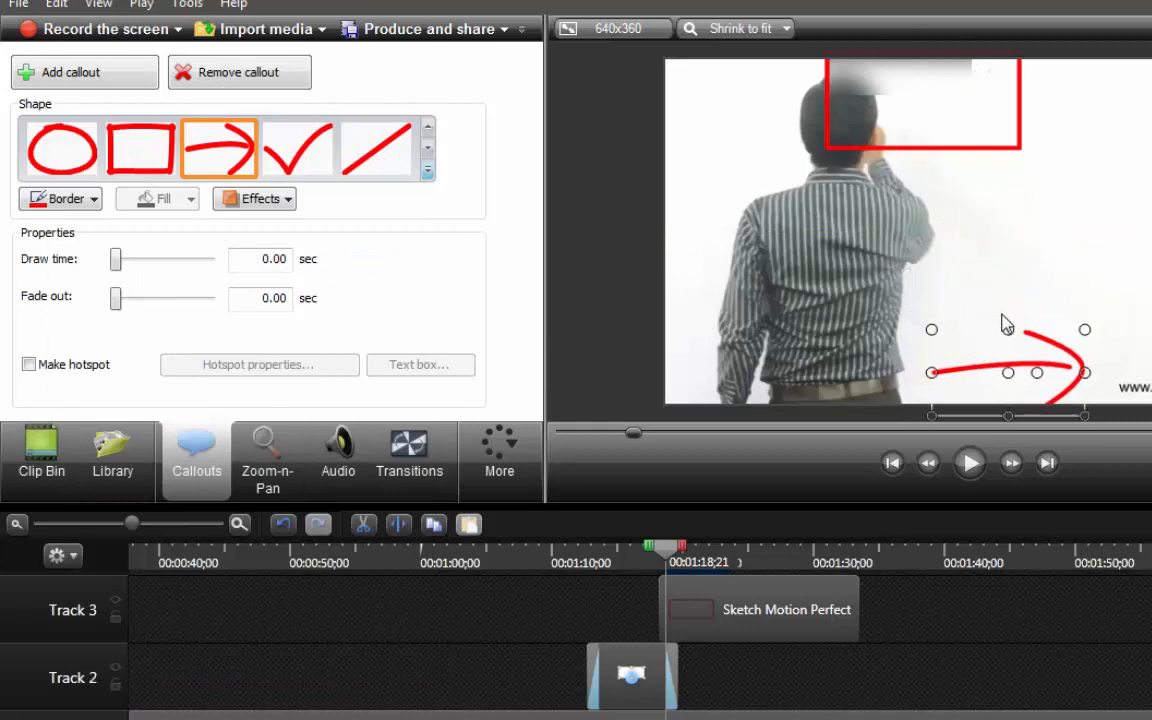
pyautogui.moveTo(1008, 328); pyautogui.dragTo(1005, 360)
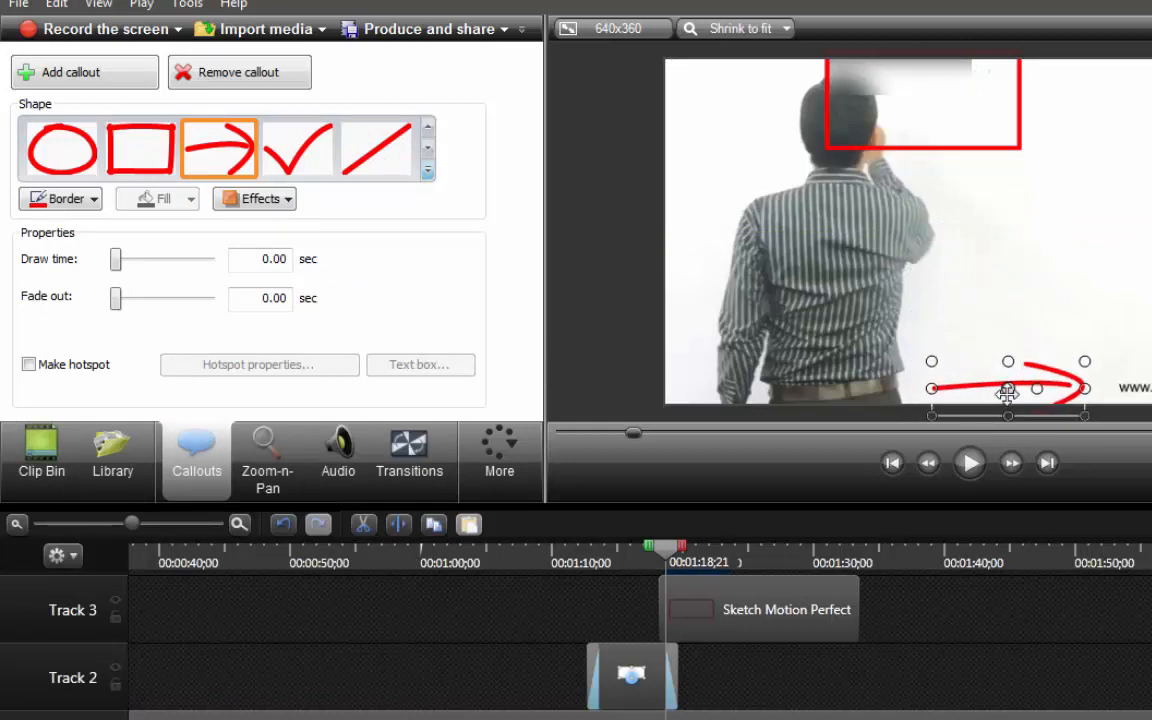
pyautogui.moveTo(1008, 414); pyautogui.dragTo(984, 388)
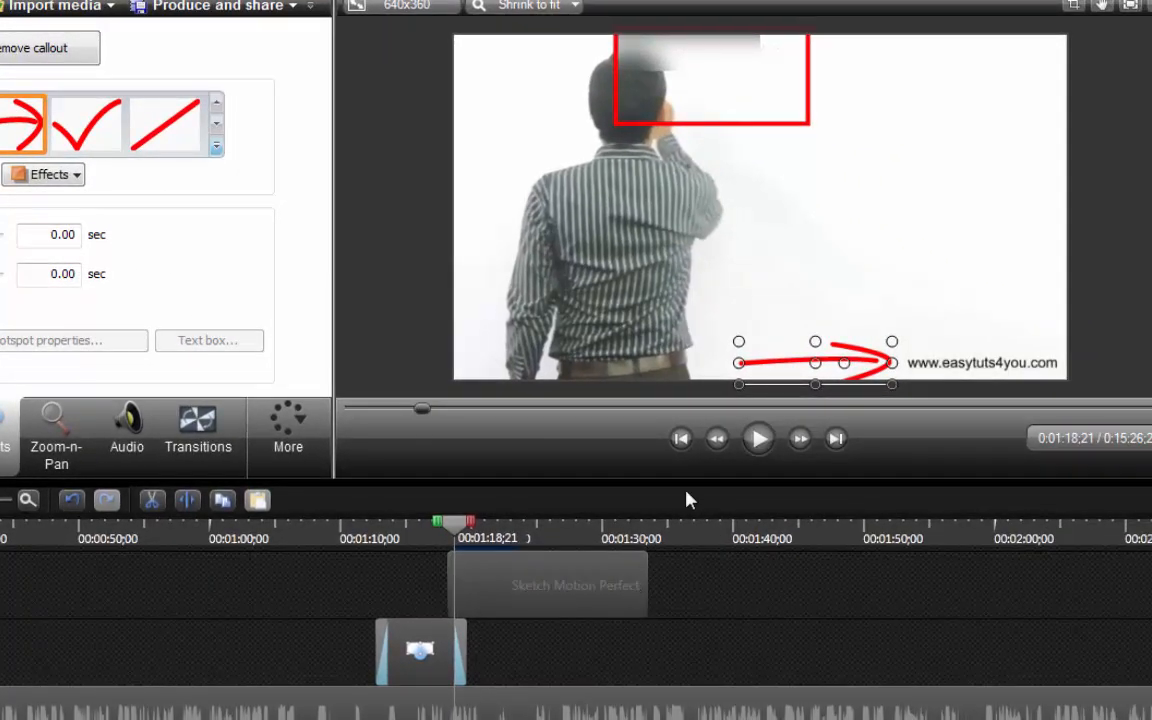
# Step: Play the video through the arrow callout, pausing at about 0:01:24;15, and extend its clip to about 0:01:28
pyautogui.click(757, 440)
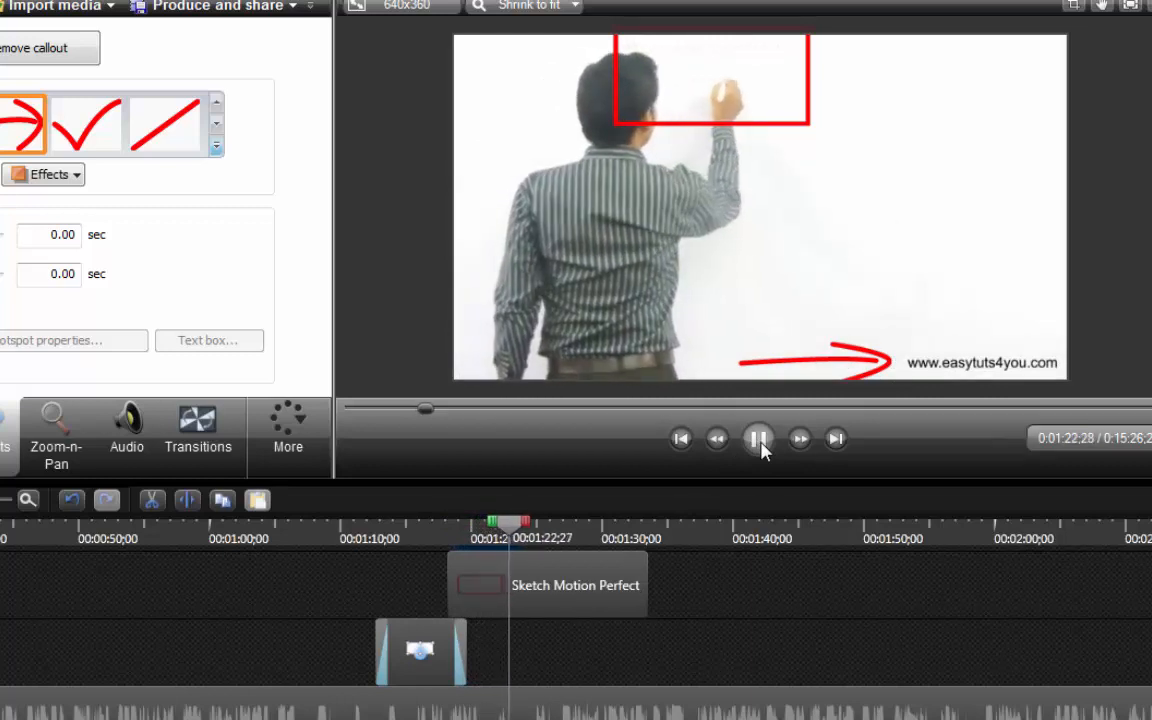
pyautogui.click(760, 445)
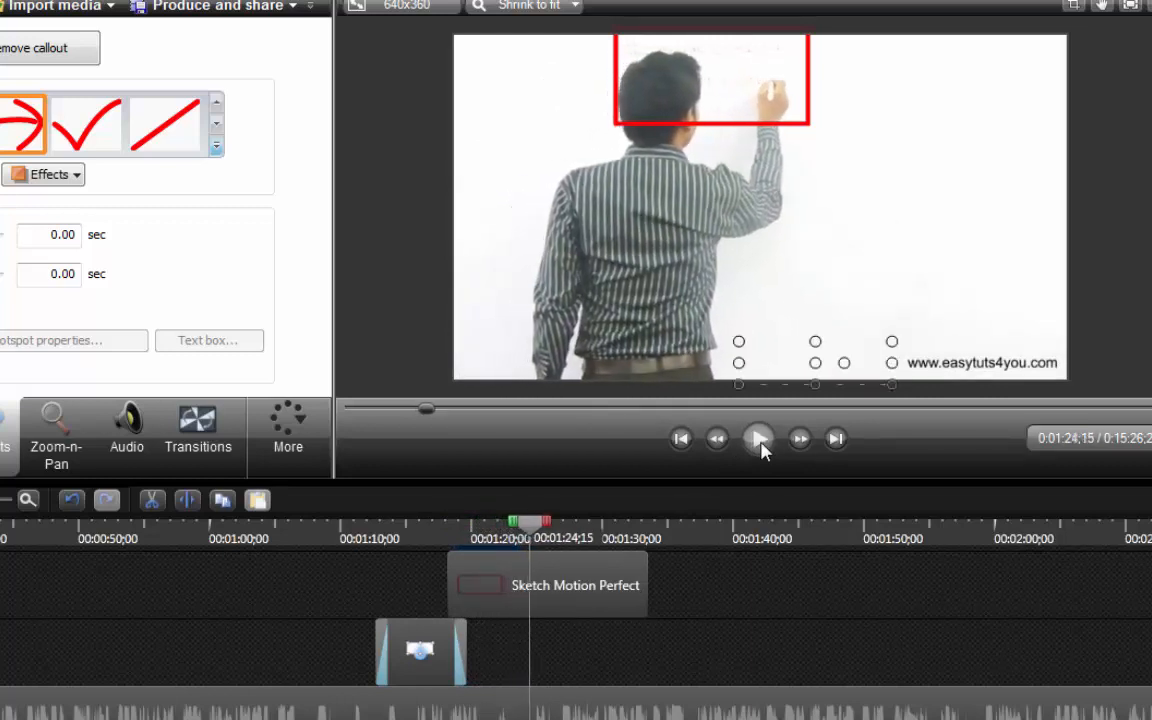
pyautogui.scroll(2, 576, 630)
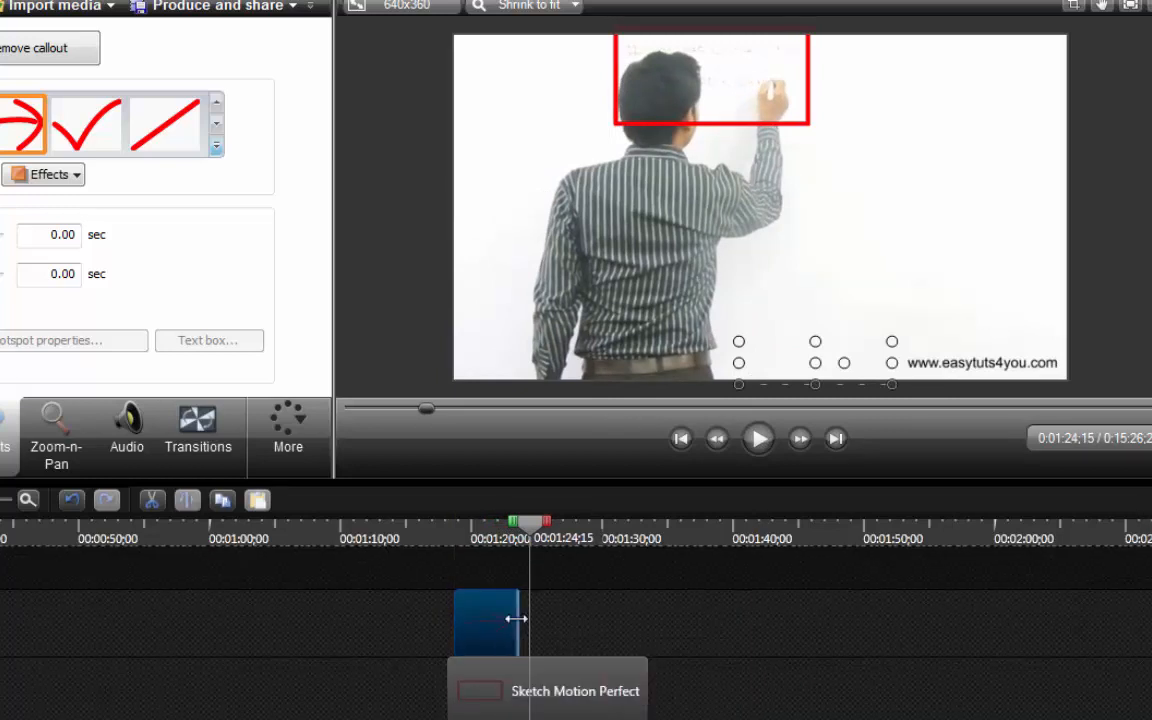
pyautogui.moveTo(515, 619); pyautogui.dragTo(579, 622)
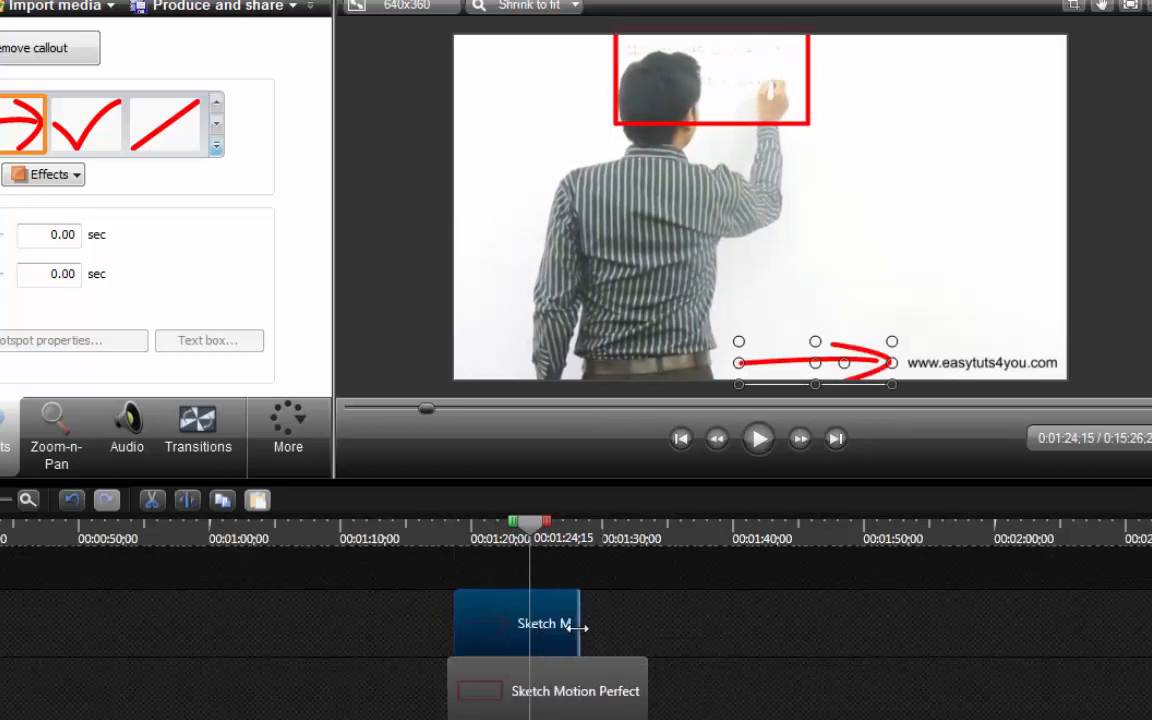
# Step: Move the playhead to 0:01:22;03 and shorten the rectangle and arrow callout clips to end just before 0:01:20
pyautogui.moveTo(528, 527); pyautogui.dragTo(497, 527)
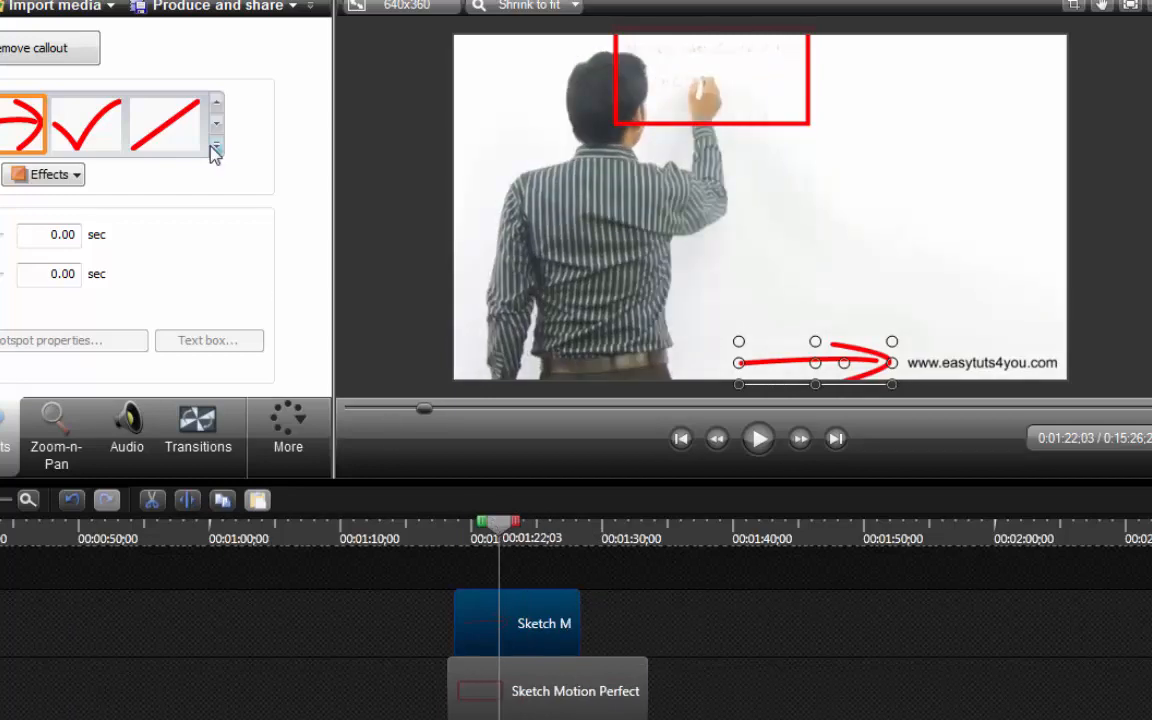
pyautogui.click(216, 149)
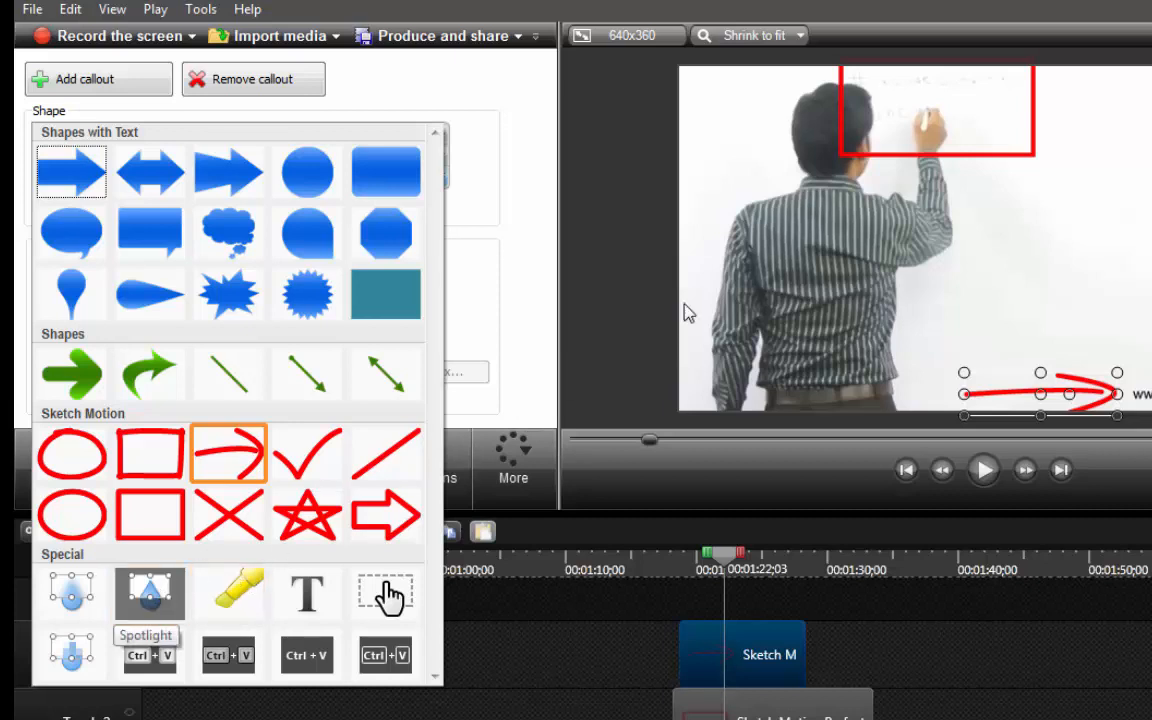
pyautogui.click(868, 275)
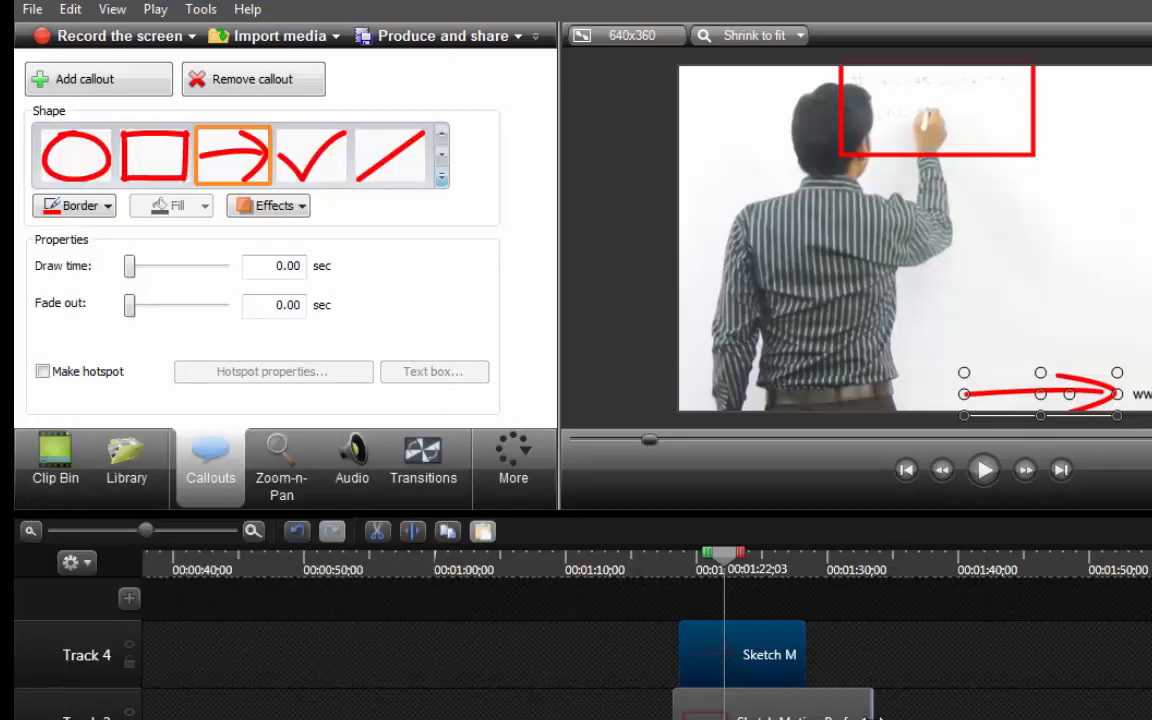
pyautogui.moveTo(873, 717); pyautogui.dragTo(691, 717)
pyautogui.moveTo(808, 667); pyautogui.dragTo(689, 658)
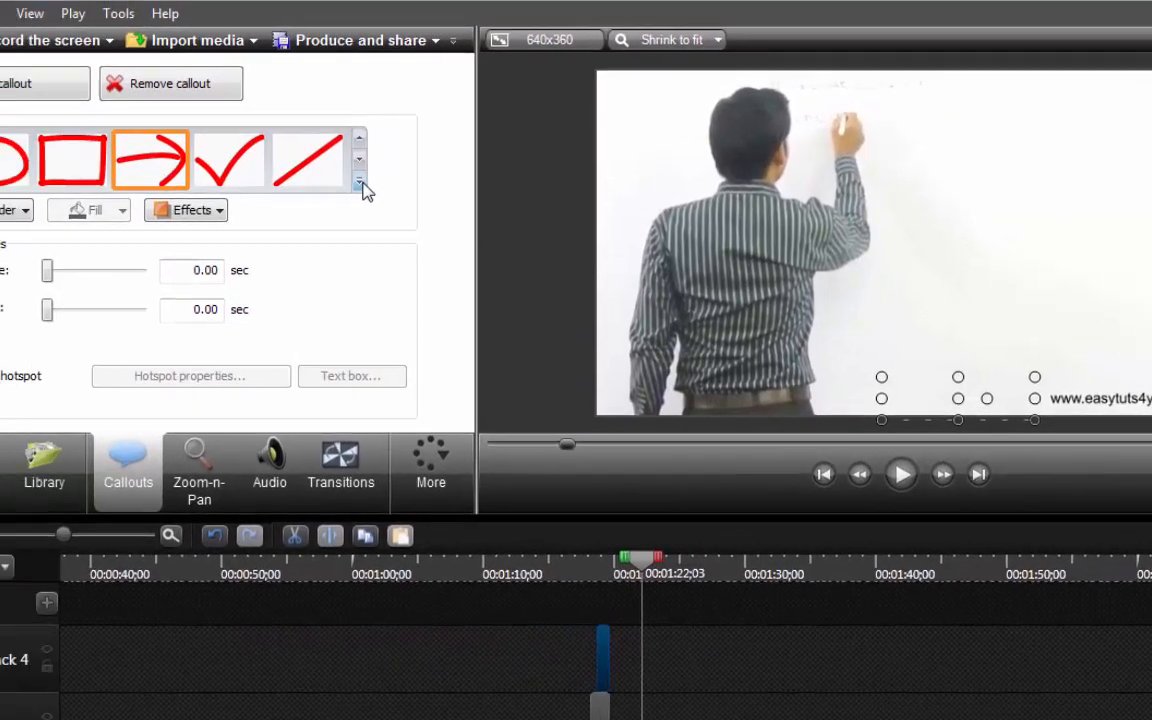
# Step: Add a Spotlight callout at 0:01:22;03 and place and widen it over the board writing at the picture's upper edge
pyautogui.click(231, 174)
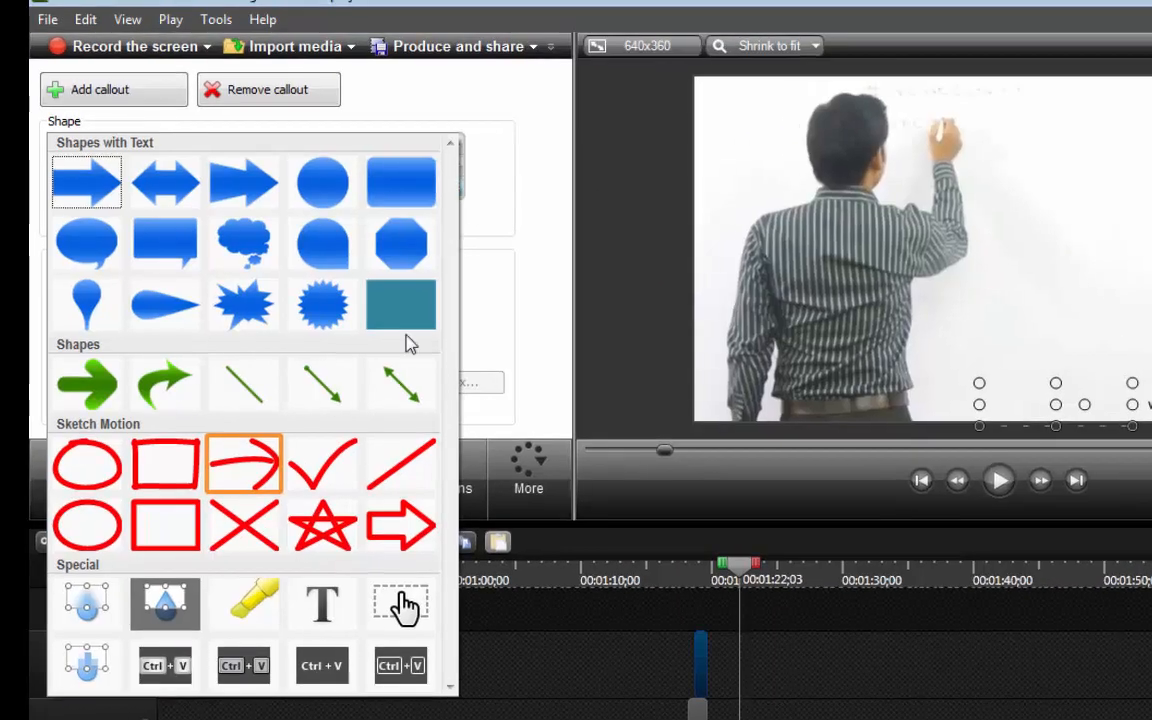
pyautogui.click(170, 605)
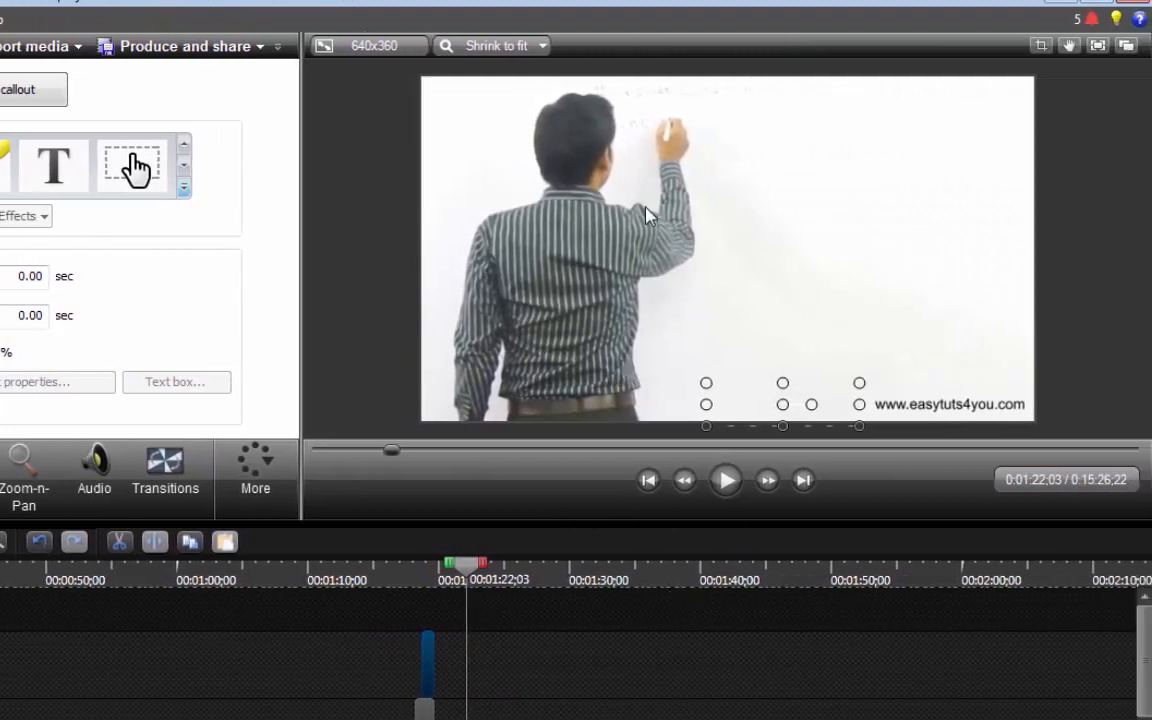
pyautogui.click(645, 210)
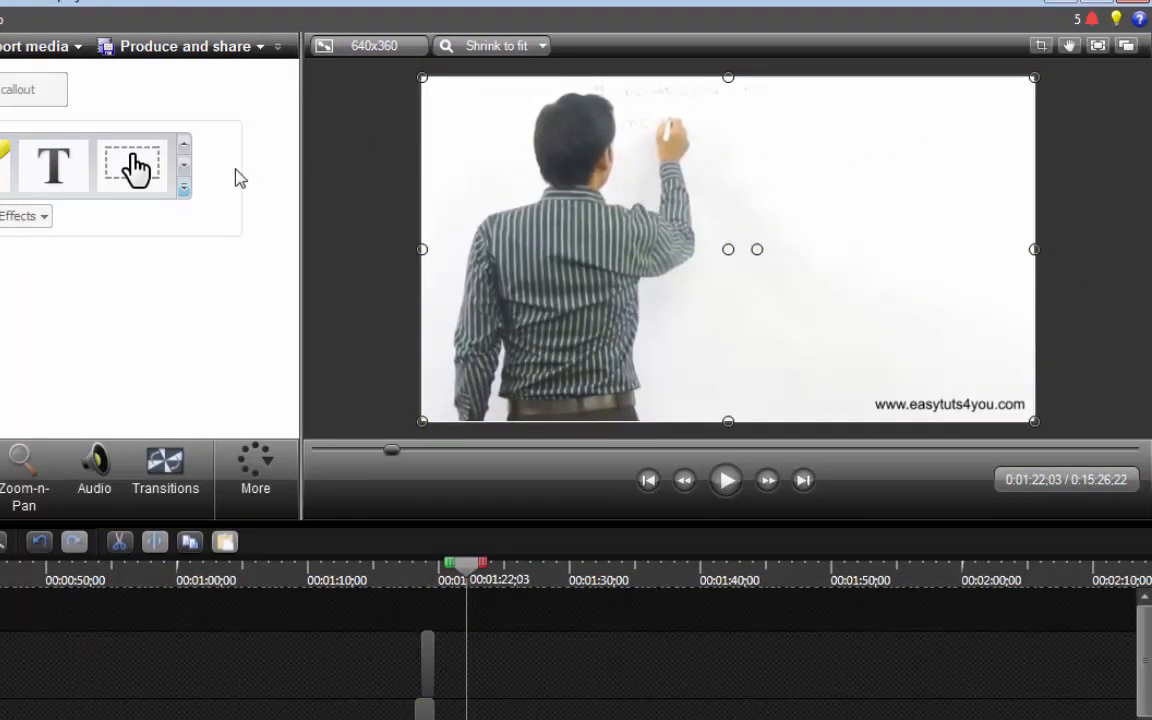
pyautogui.click(186, 191)
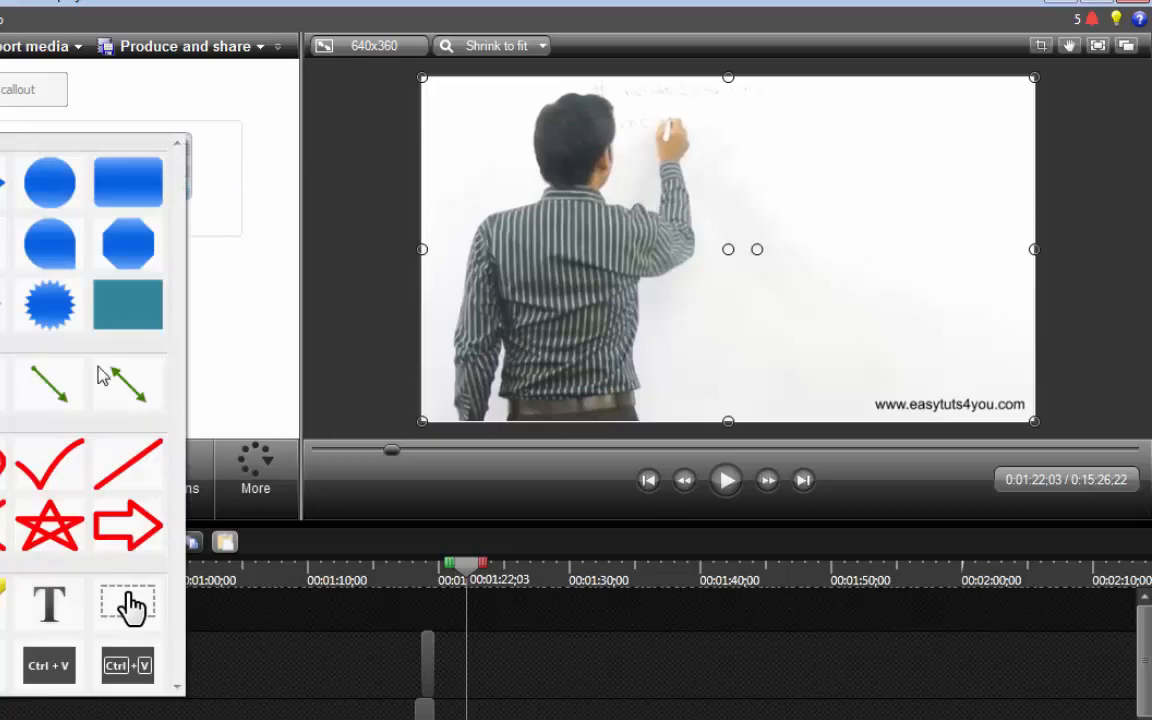
pyautogui.click(4, 603)
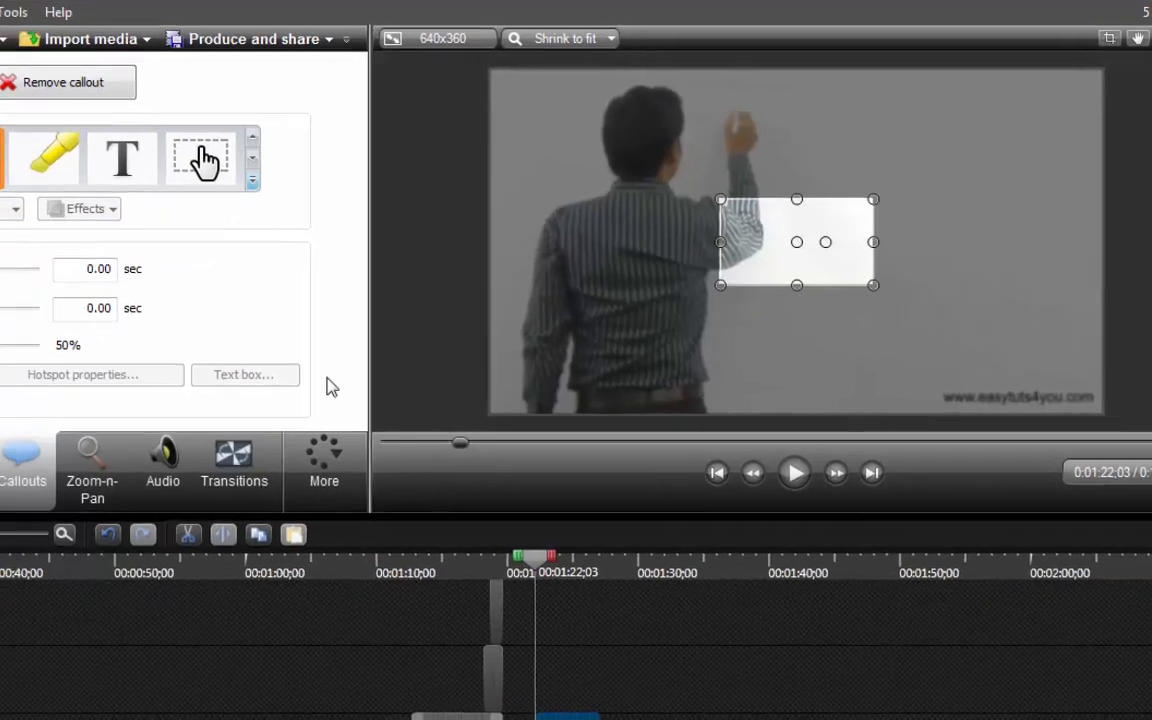
pyautogui.moveTo(687, 246); pyautogui.dragTo(807, 113)
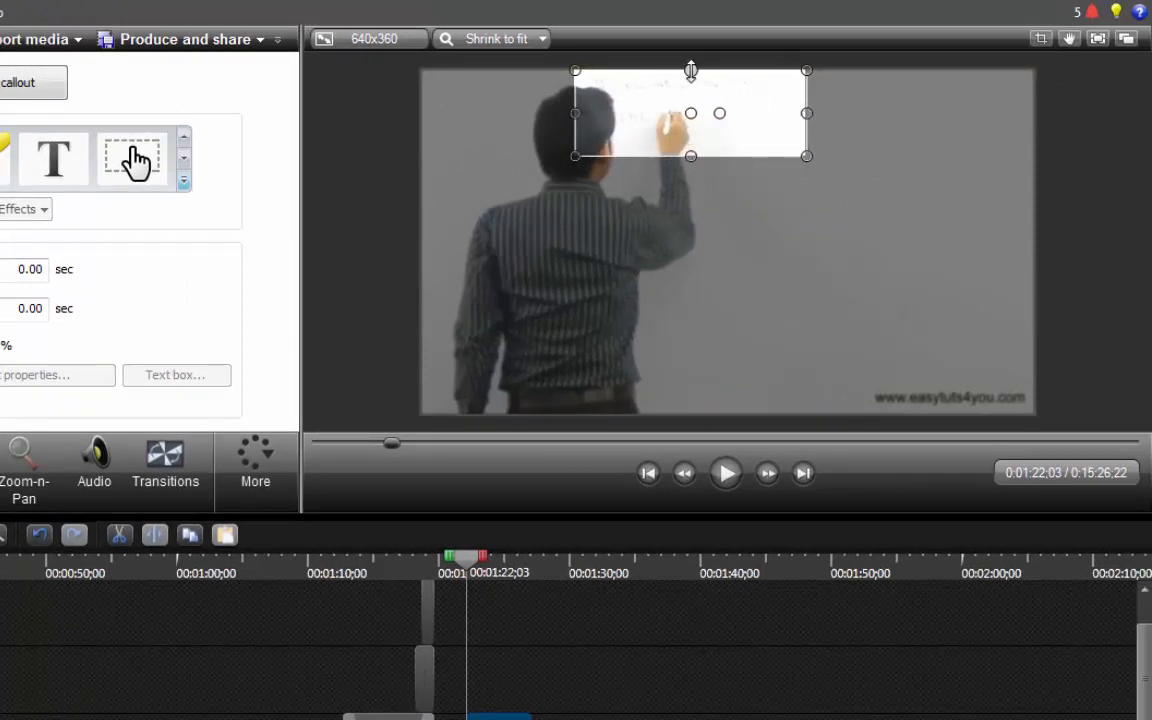
pyautogui.moveTo(690, 70); pyautogui.dragTo(690, 67)
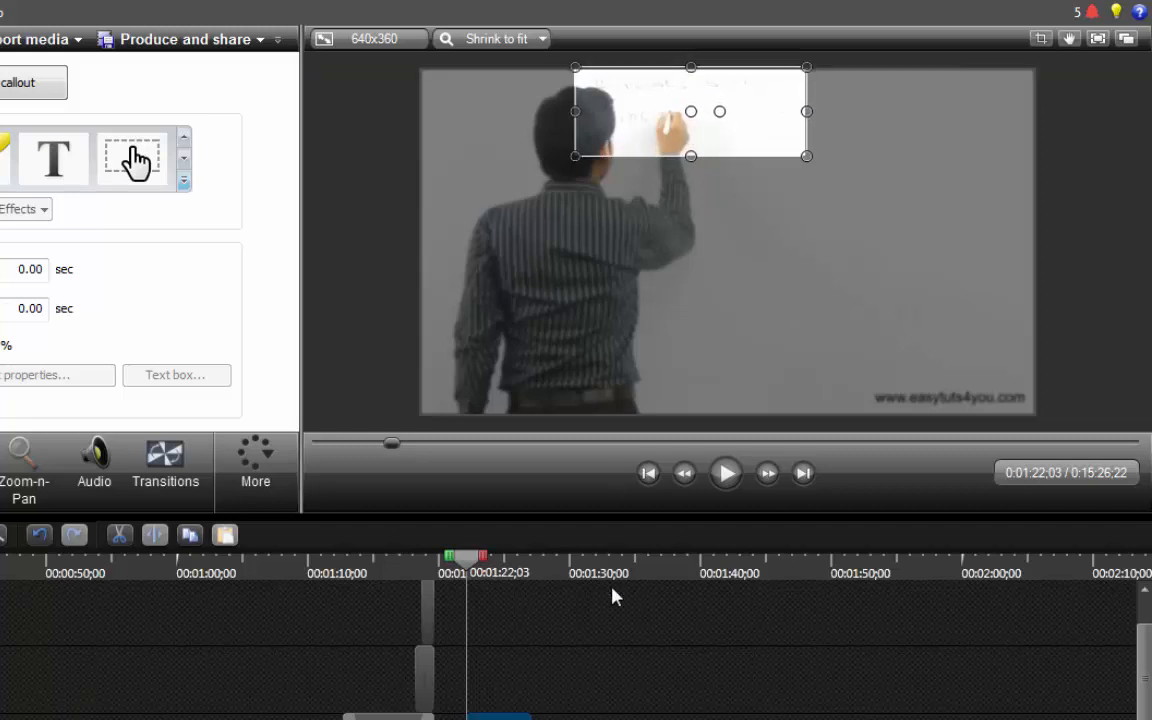
# Step: Play the video through the spotlight callout, pausing at 0:01:27;06, and look over the available callout shapes
pyautogui.click(1143, 589)
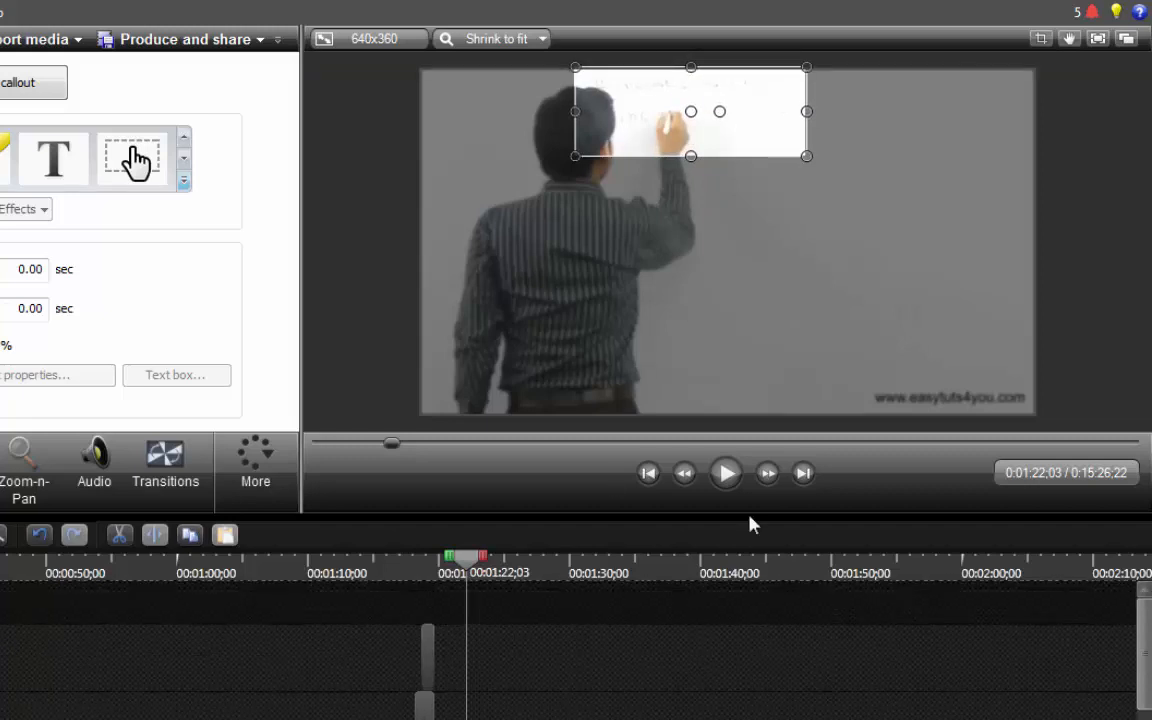
pyautogui.scroll(-2, 735, 538)
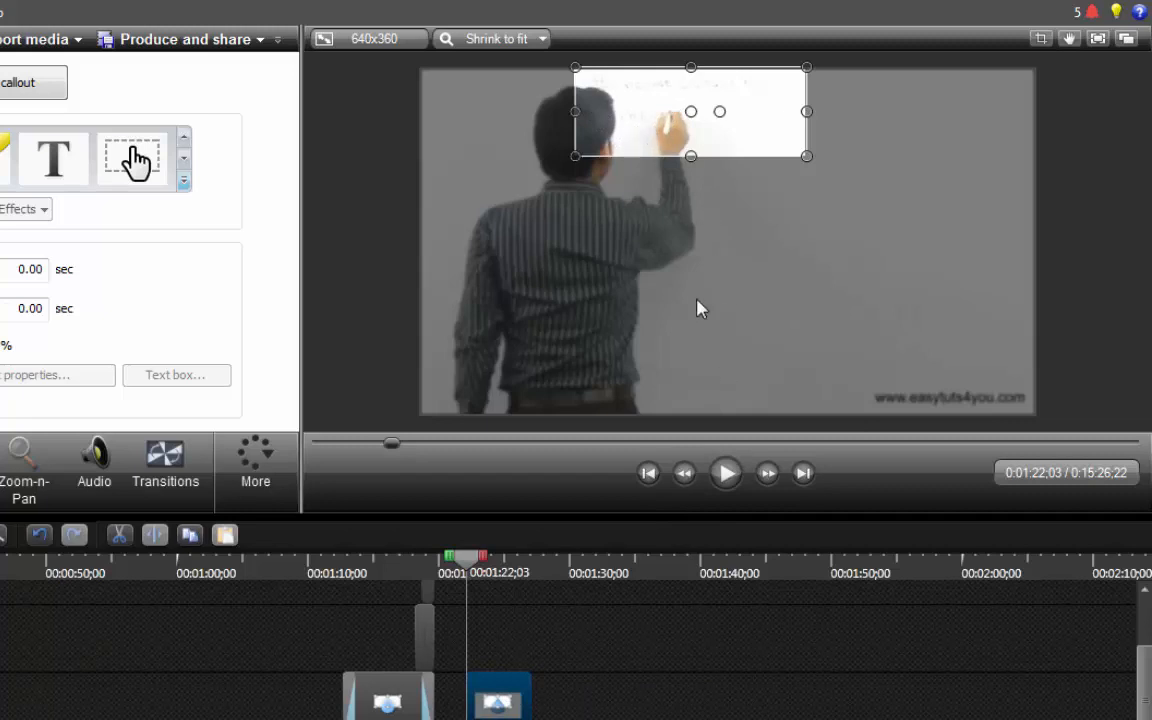
pyautogui.click(726, 475)
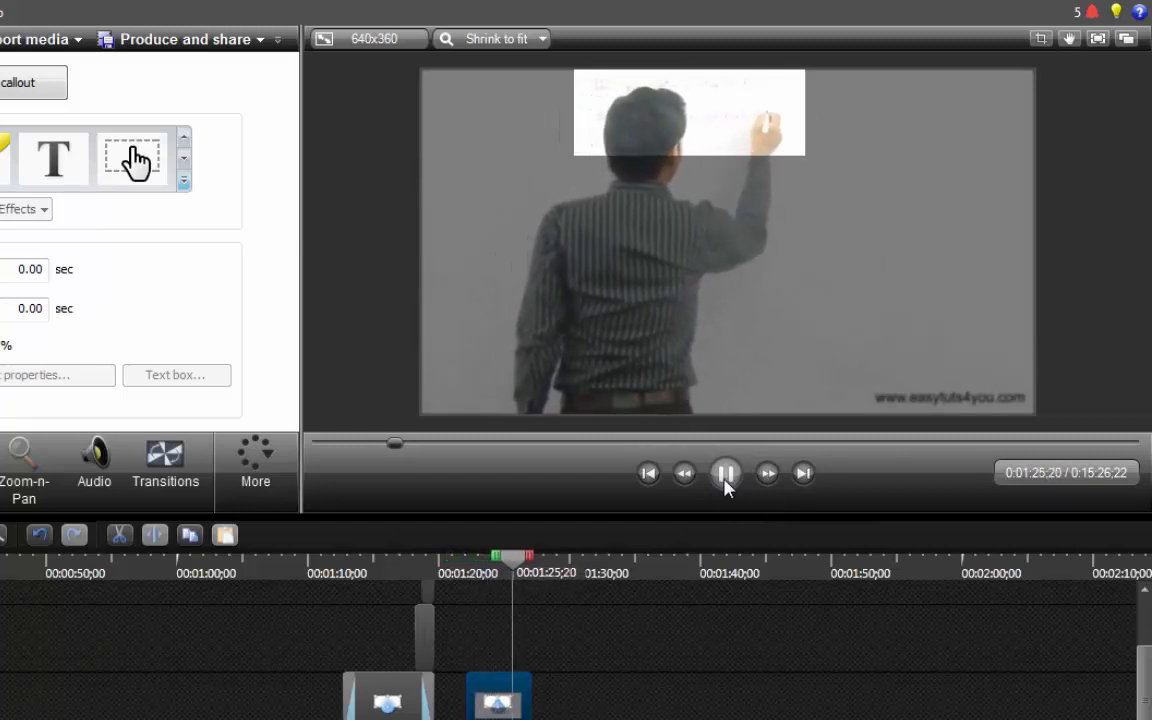
pyautogui.click(726, 476)
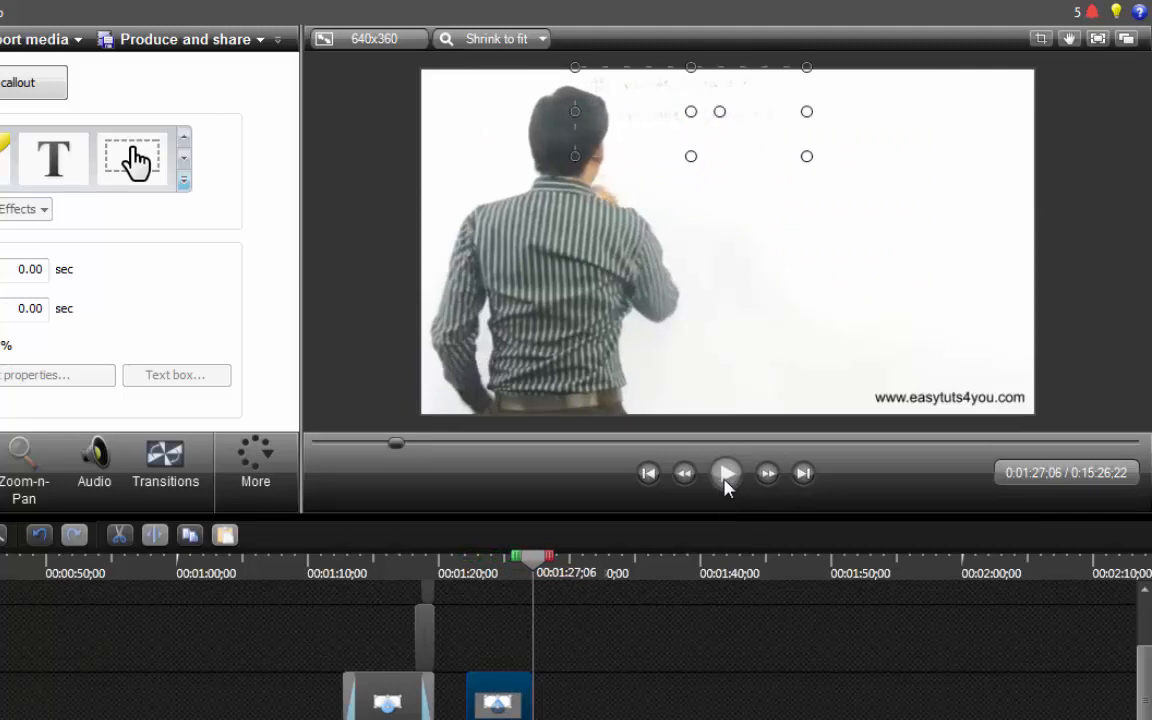
pyautogui.click(183, 182)
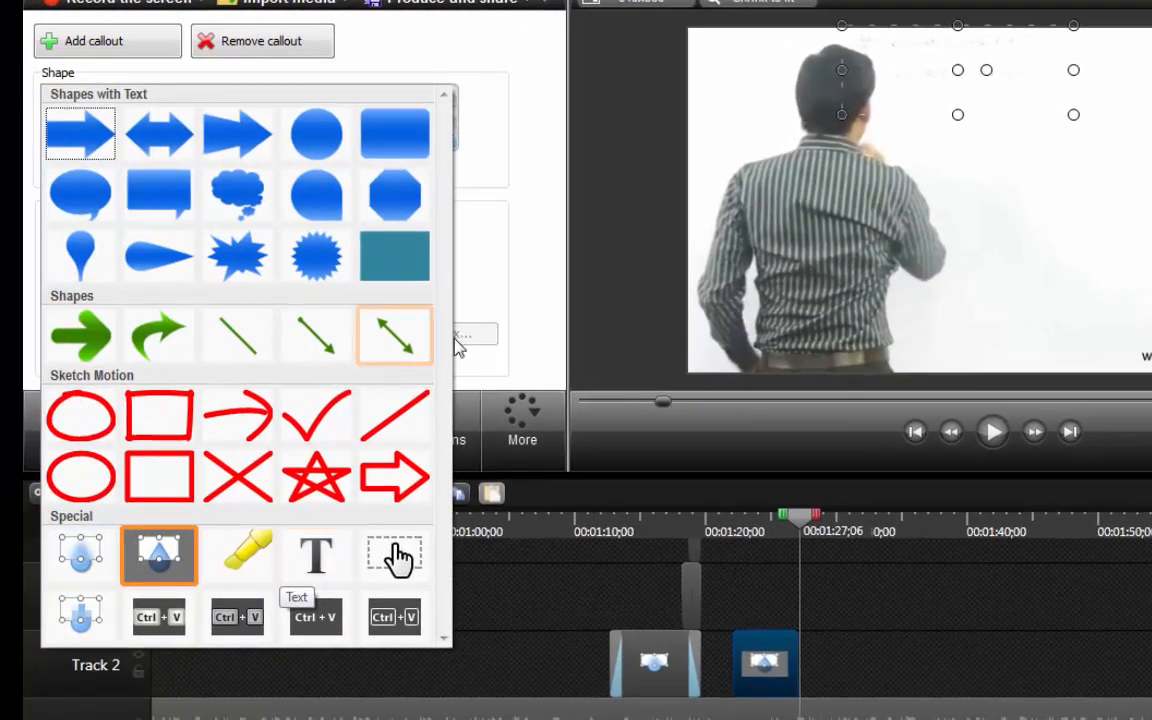
pyautogui.click(645, 463)
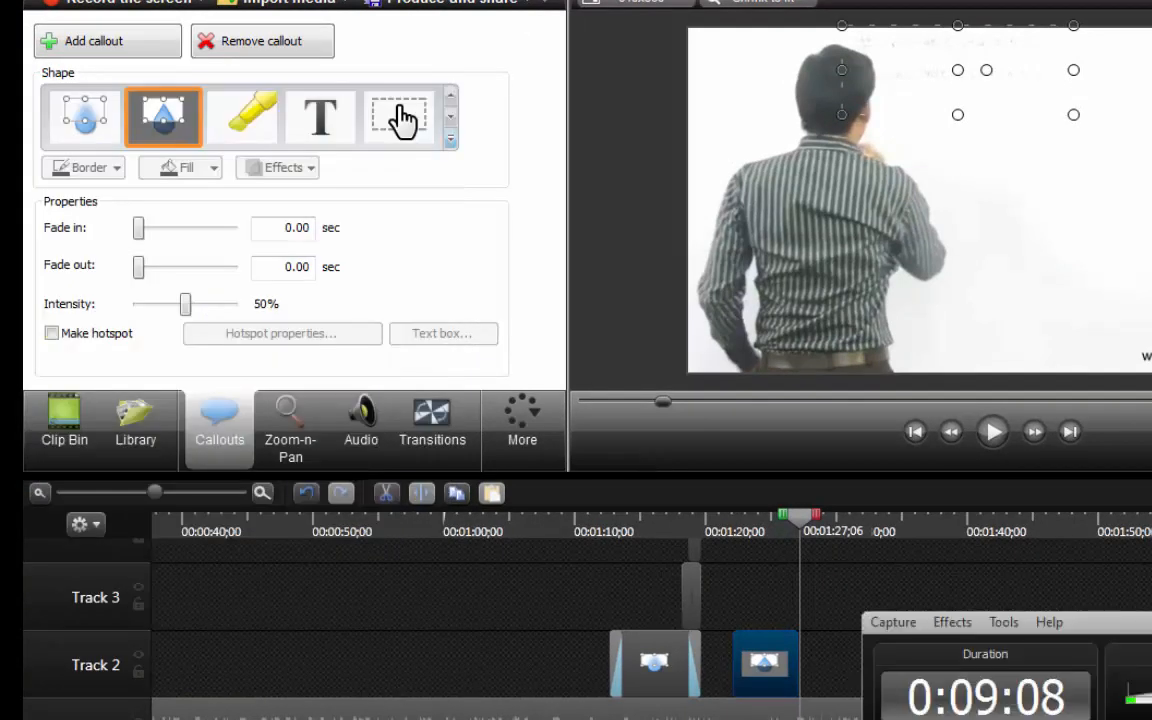
# Step: Add a Zoom-n-Pan zoom at 0:01:27;06, shrinking and moving its frame around the board writing and the teacher's head
pyautogui.click(293, 458)
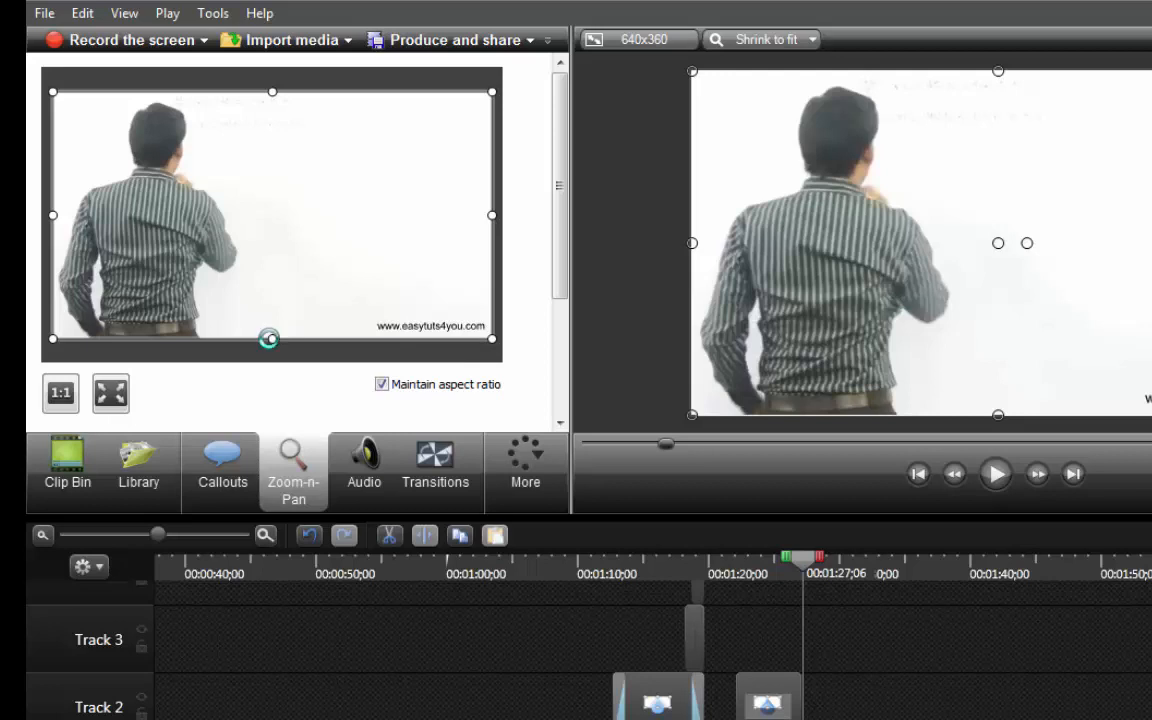
pyautogui.moveTo(269, 339); pyautogui.dragTo(203, 180)
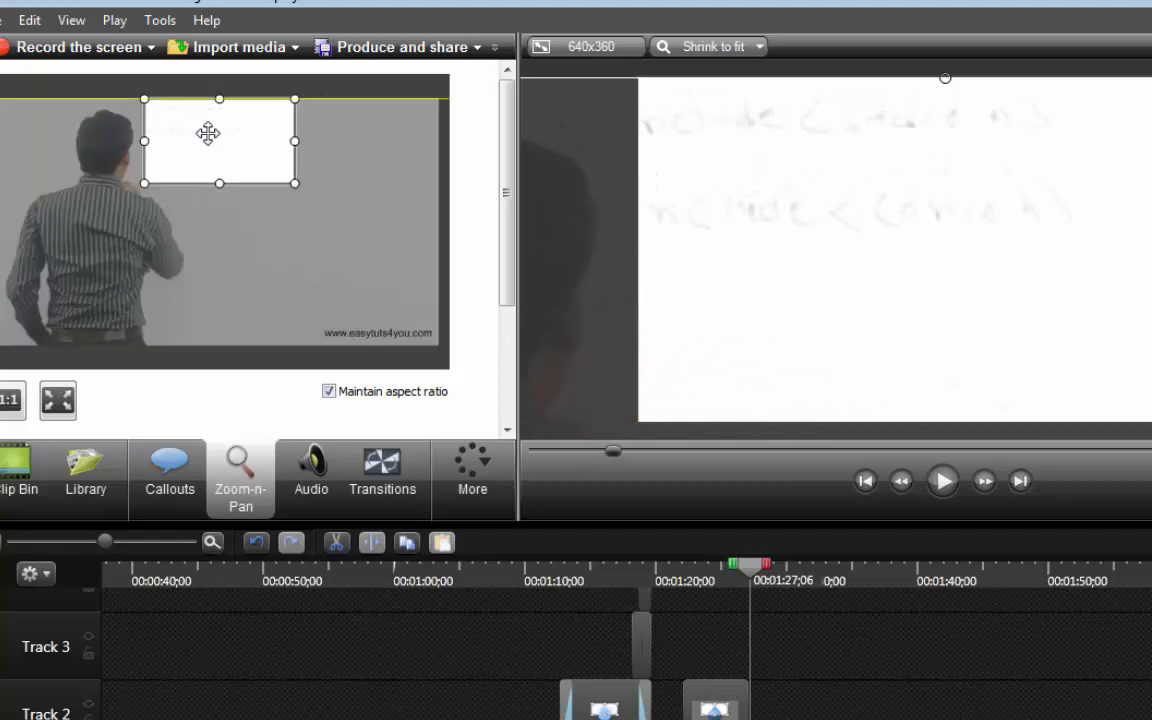
pyautogui.moveTo(206, 131); pyautogui.dragTo(233, 171)
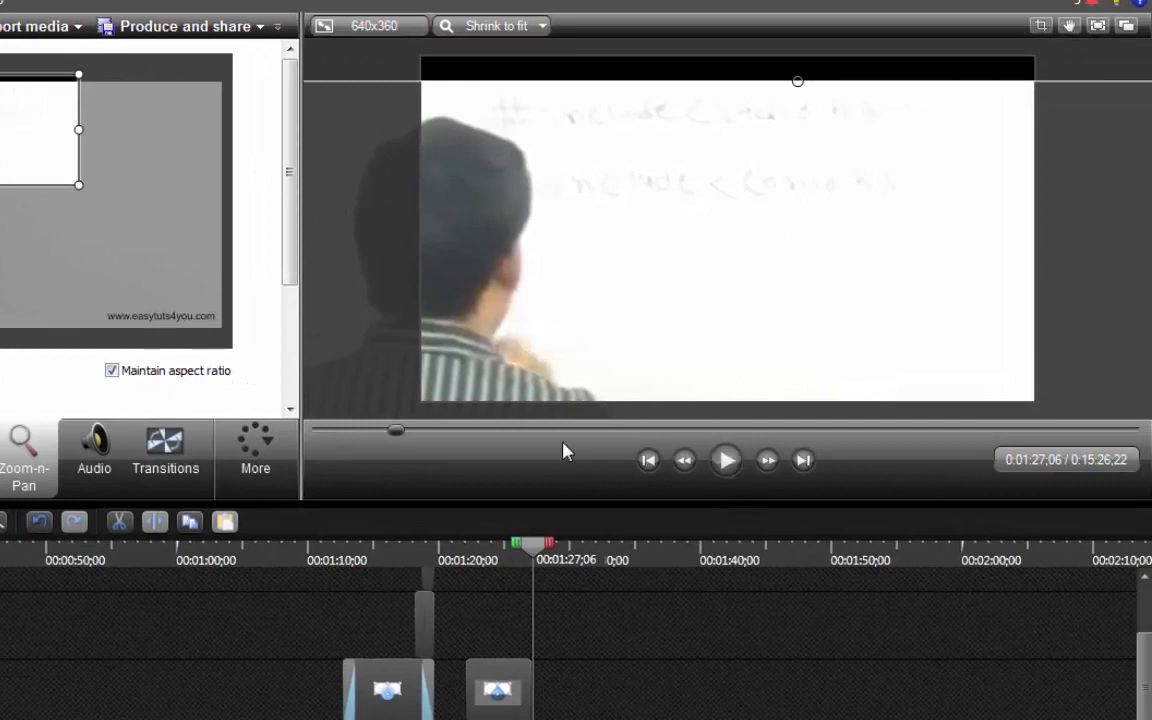
# Step: Play the video to 0:01:32;10 and zoom back out there to show the full picture
pyautogui.click(727, 461)
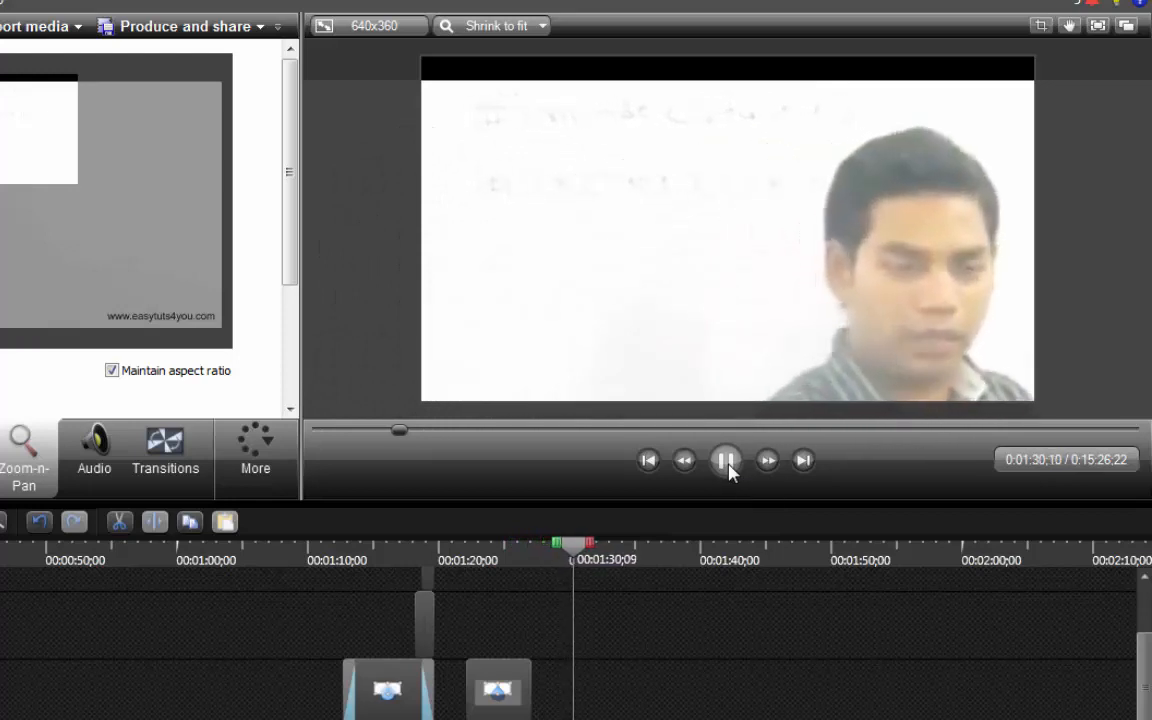
pyautogui.click(727, 461)
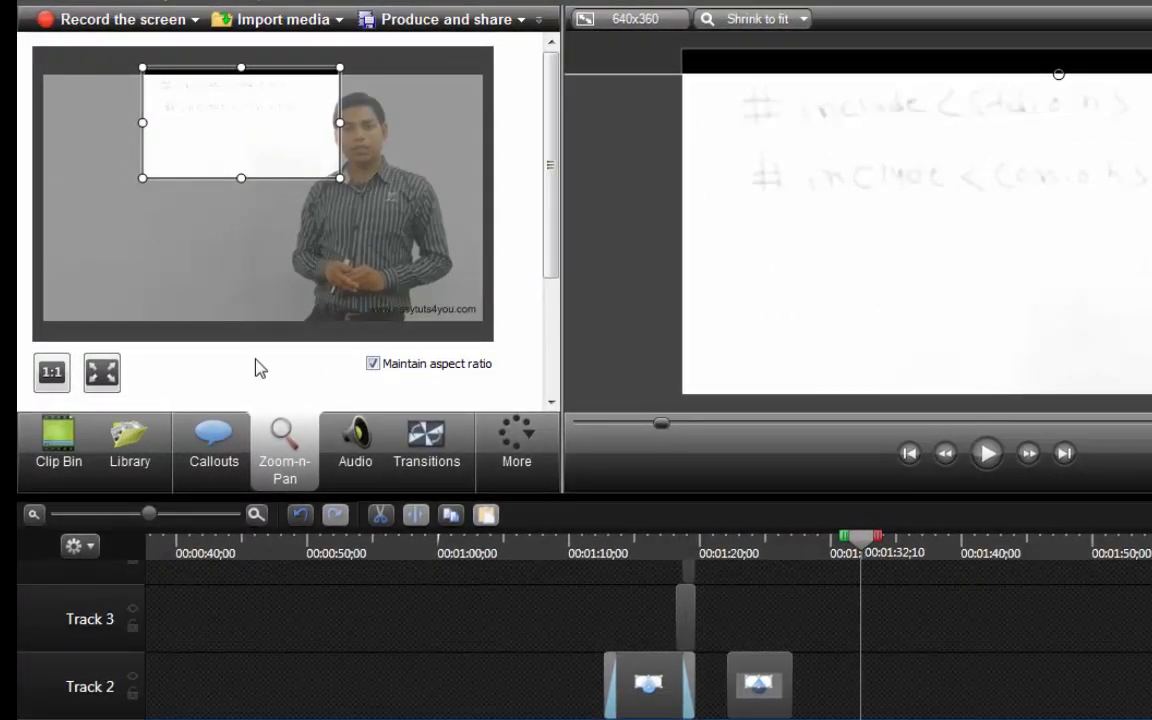
pyautogui.click(102, 375)
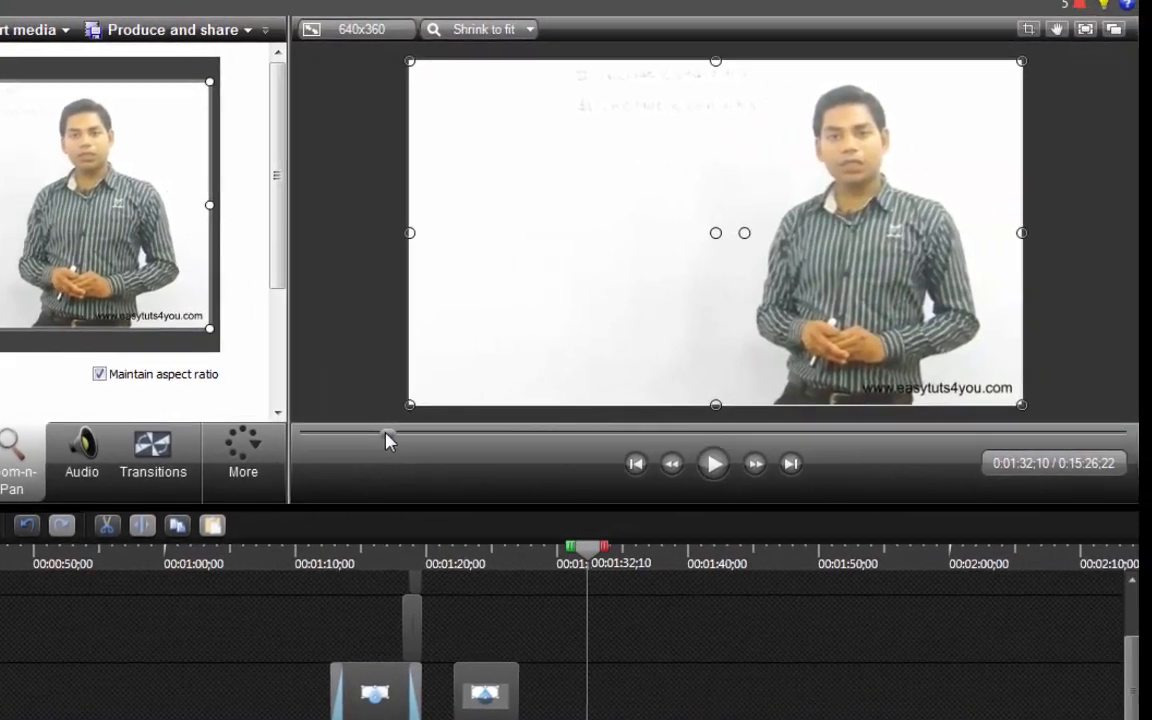
# Step: Return the playhead to 0:01:22;13 and play through the spotlight and both zooms, pausing at 0:01:32;29
pyautogui.moveTo(388, 442); pyautogui.dragTo(380, 444)
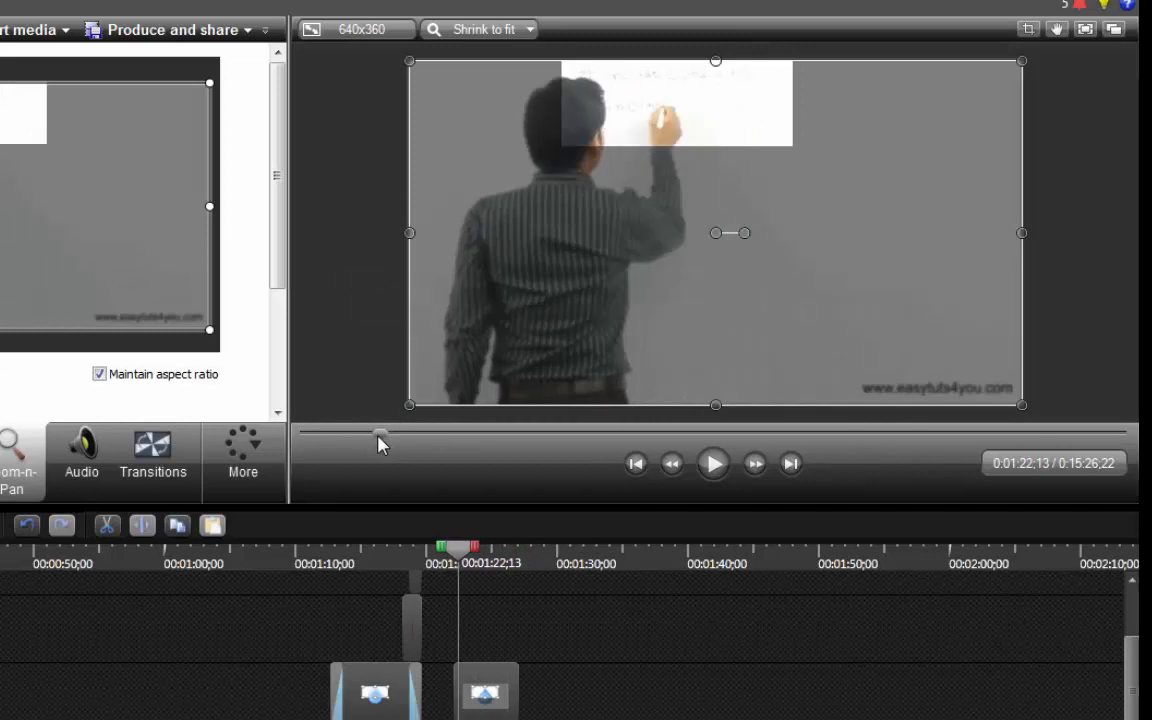
pyautogui.click(704, 478)
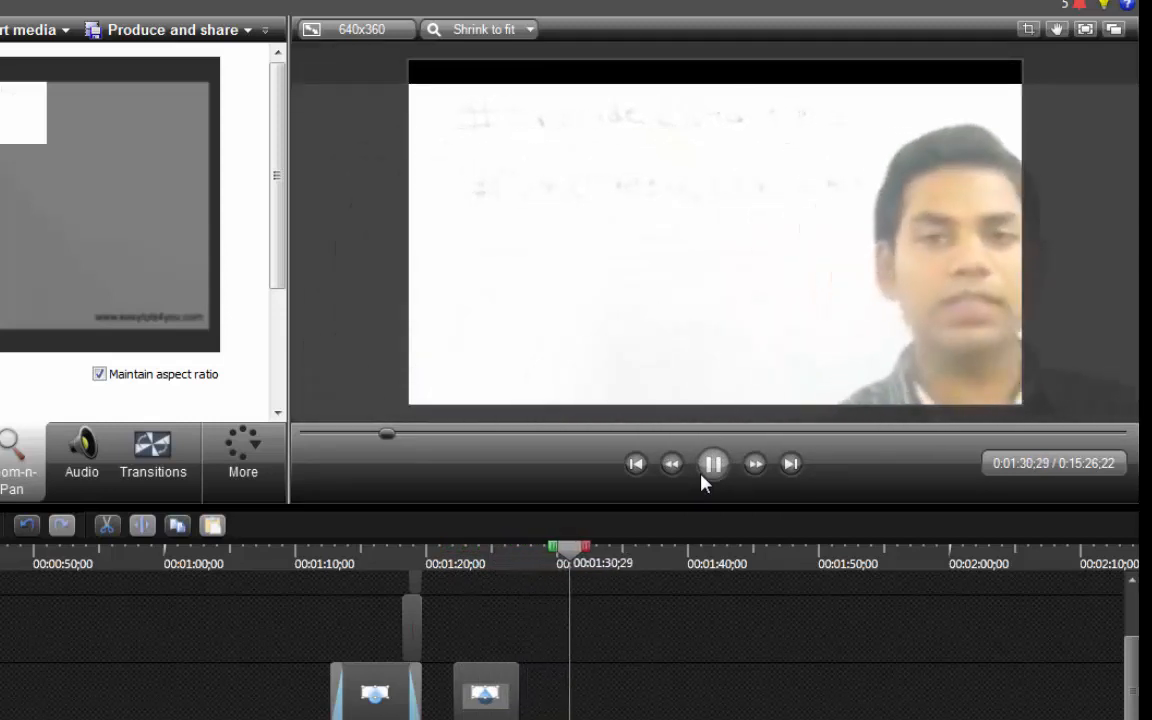
pyautogui.click(711, 465)
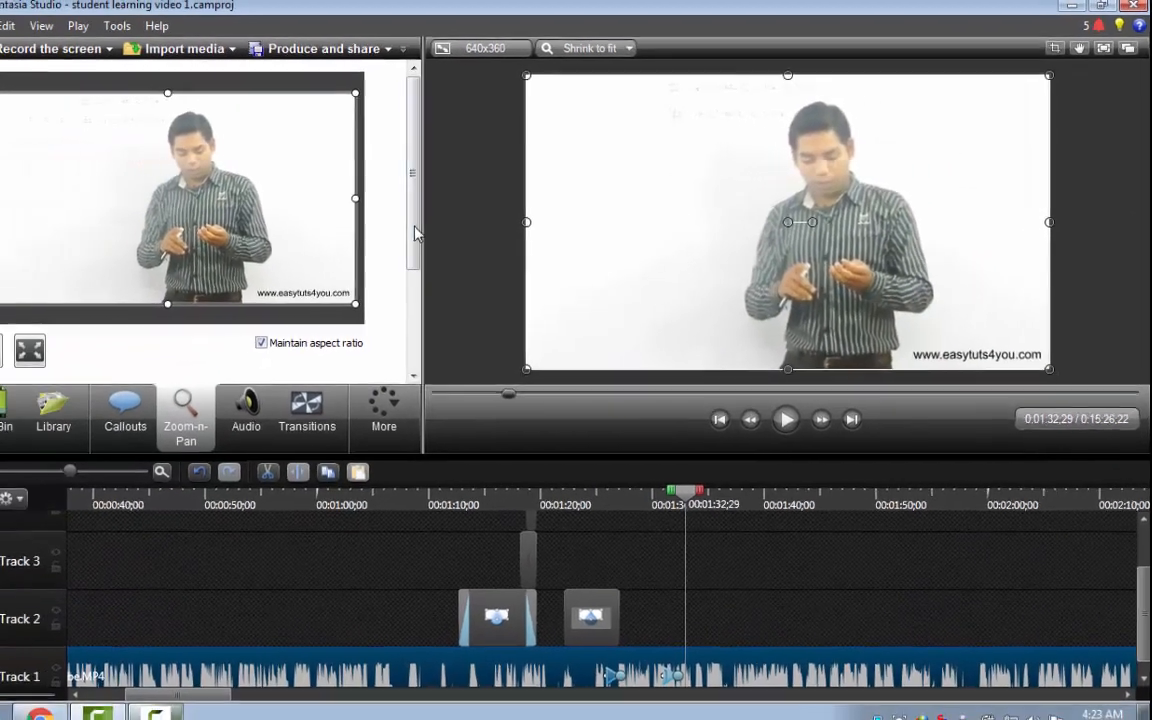
# Step: Try a Zoom-n-Pan scale of 77% at 0:01:32;29 and restore it to 100%
pyautogui.moveTo(277, 270); pyautogui.dragTo(277, 314)
pyautogui.moveTo(442, 292); pyautogui.dragTo(442, 344)
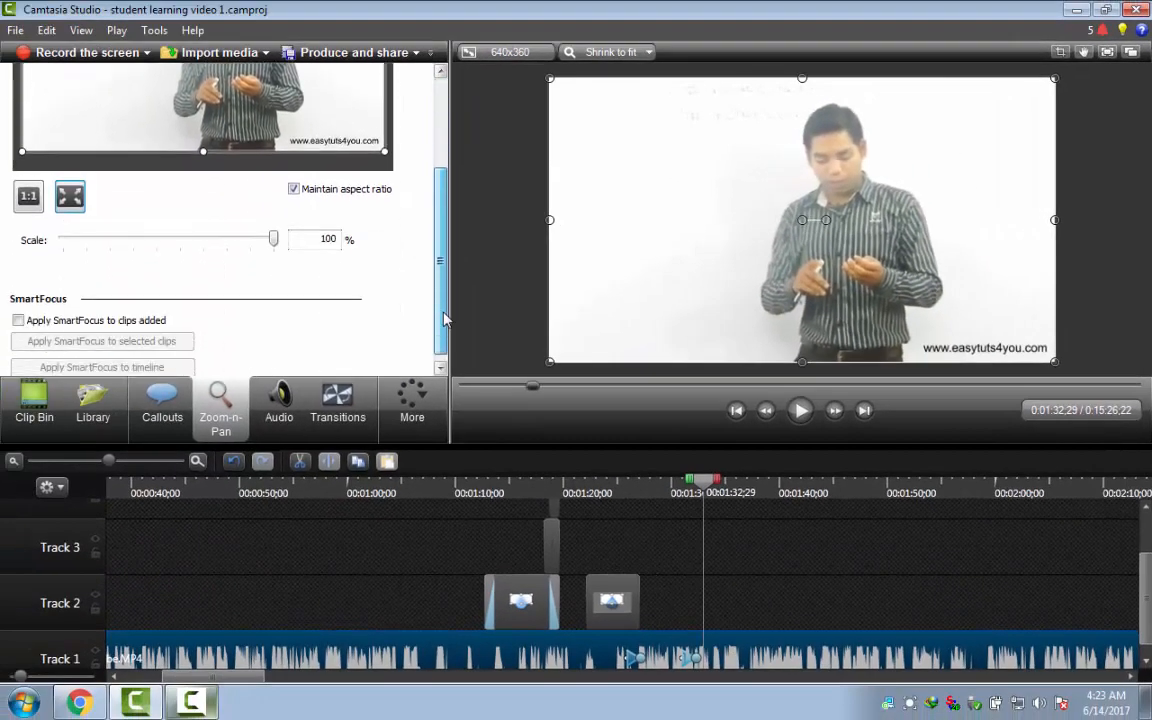
pyautogui.moveTo(273, 239); pyautogui.dragTo(220, 240)
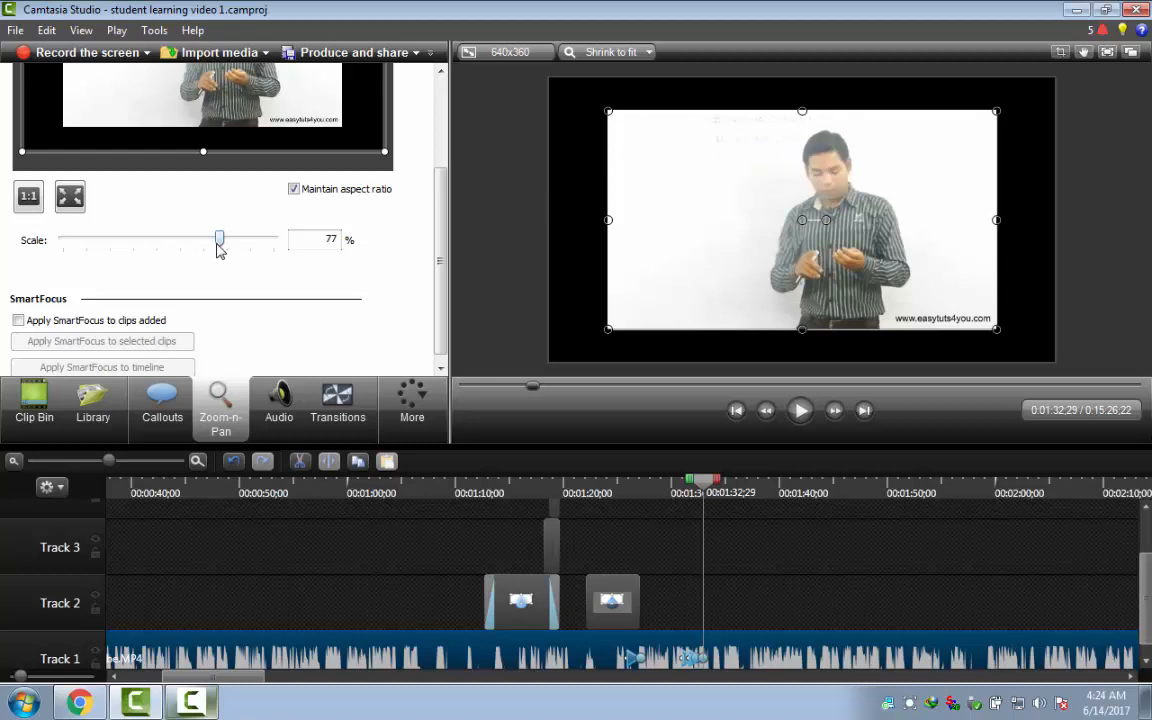
pyautogui.moveTo(219, 246); pyautogui.dragTo(274, 240)
pyautogui.scroll(-1, 445, 343)
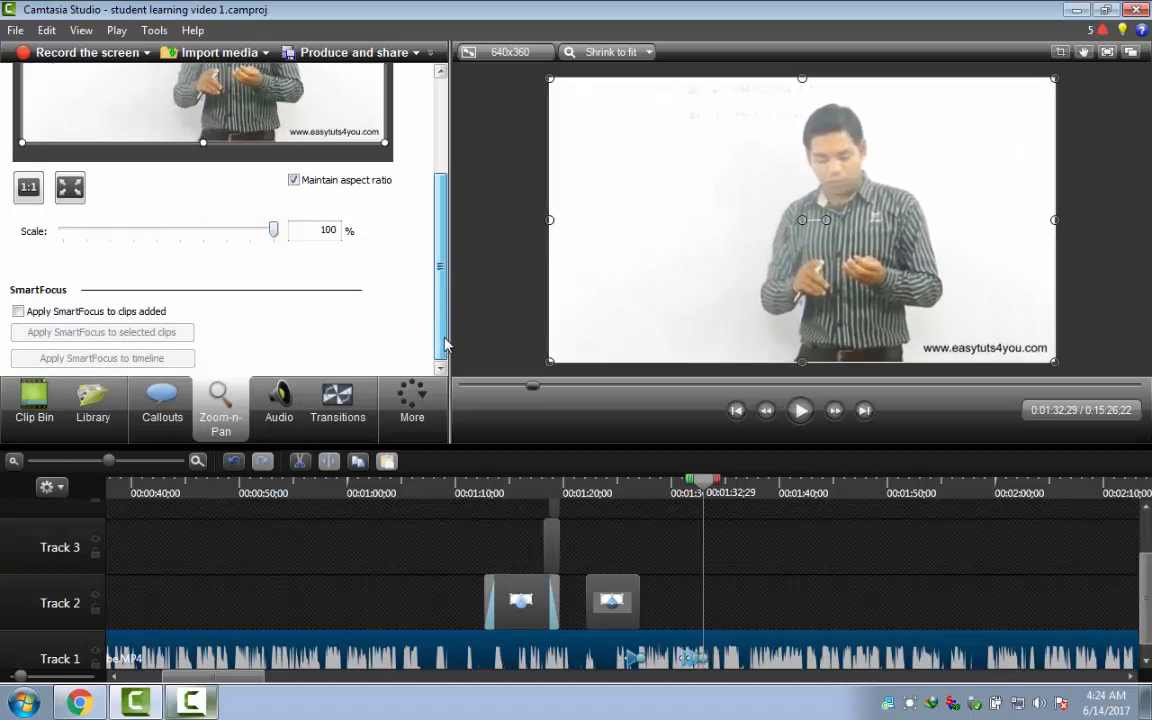
pyautogui.moveTo(445, 343); pyautogui.dragTo(463, 116)
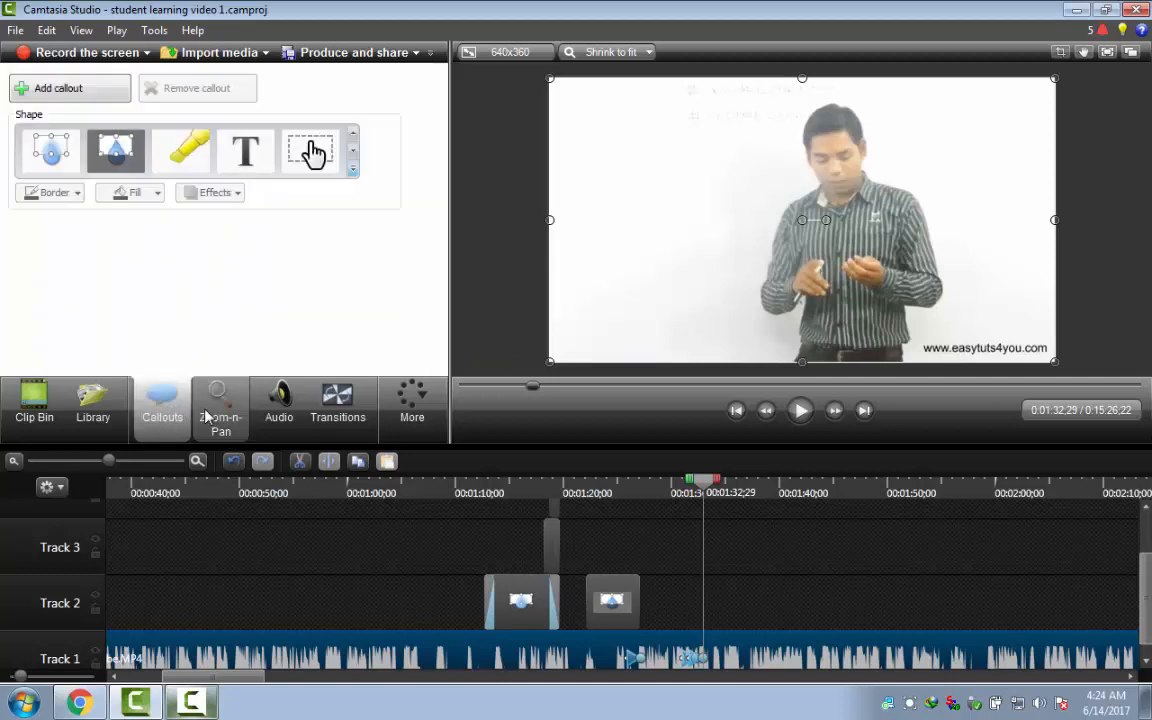
pyautogui.click(207, 416)
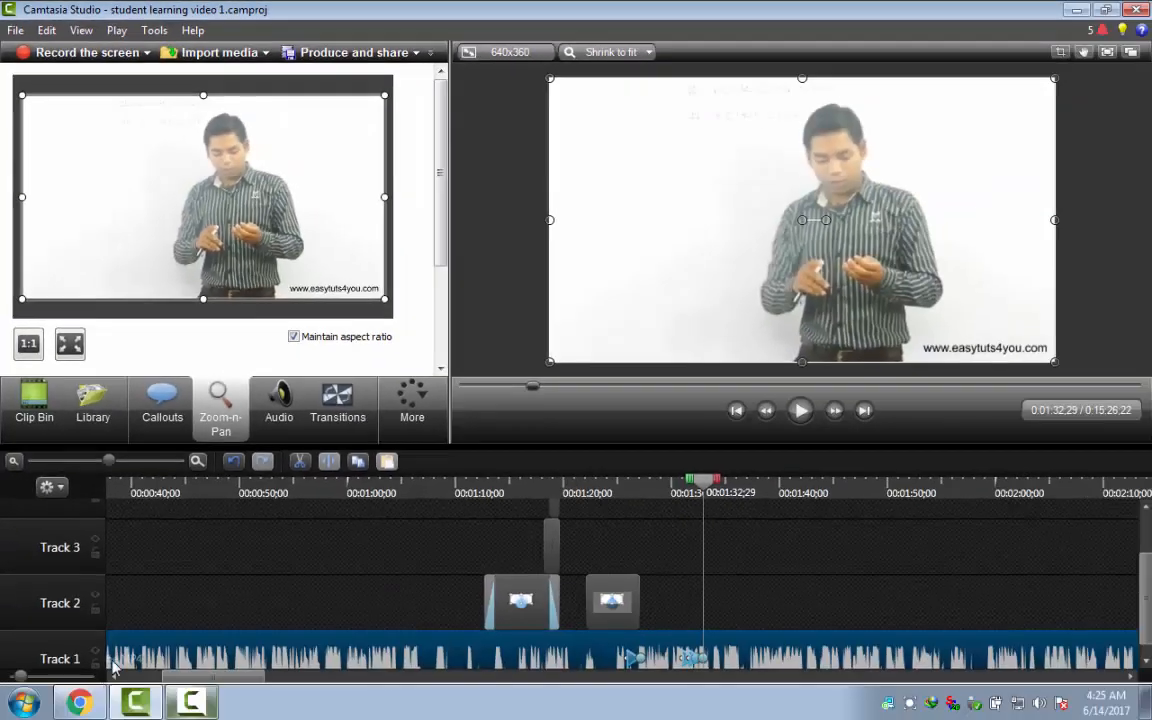
# Step: Minimize Camtasia Studio and switch to the YouTube channel page in Chrome
pyautogui.click(191, 708)
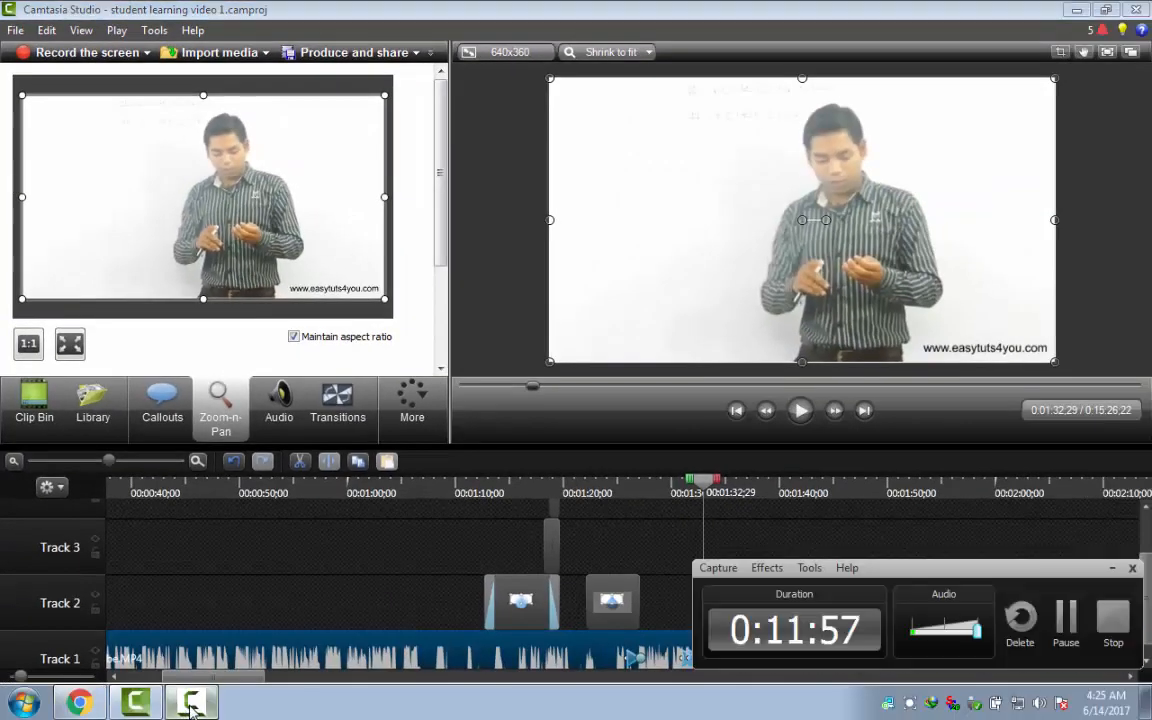
pyautogui.click(191, 708)
pyautogui.click(152, 706)
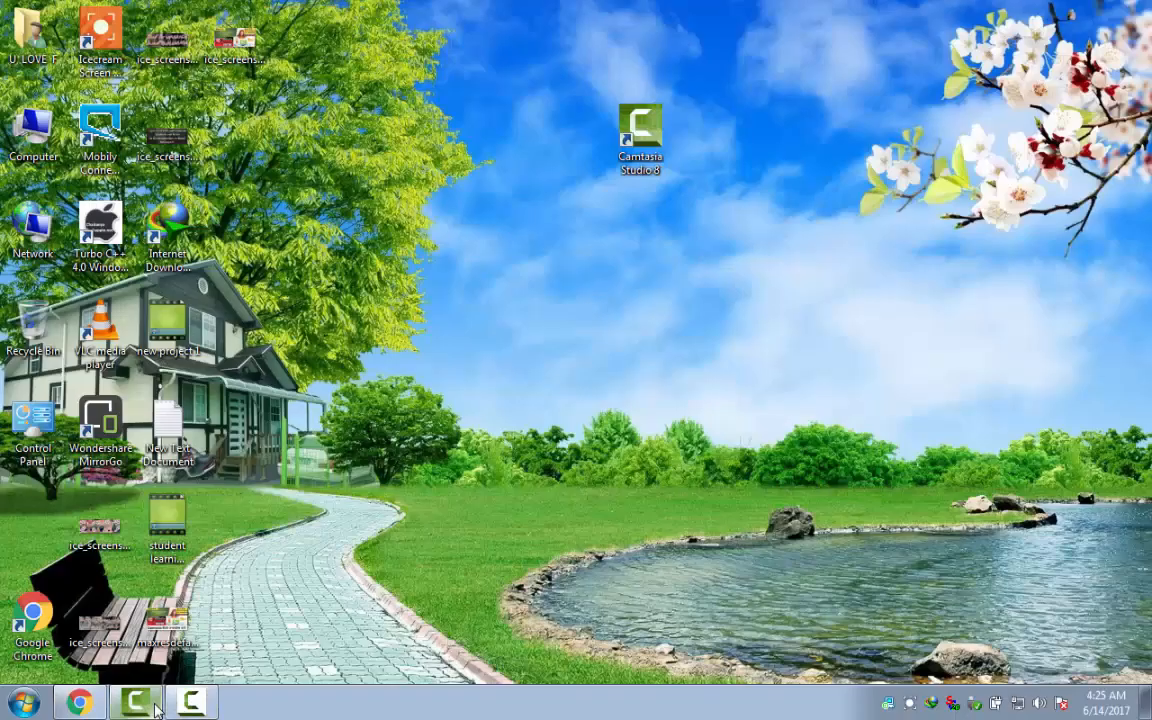
pyautogui.rightClick(313, 585)
pyautogui.click(391, 418)
pyautogui.rightClick(391, 348)
pyautogui.click(403, 400)
pyautogui.click(84, 703)
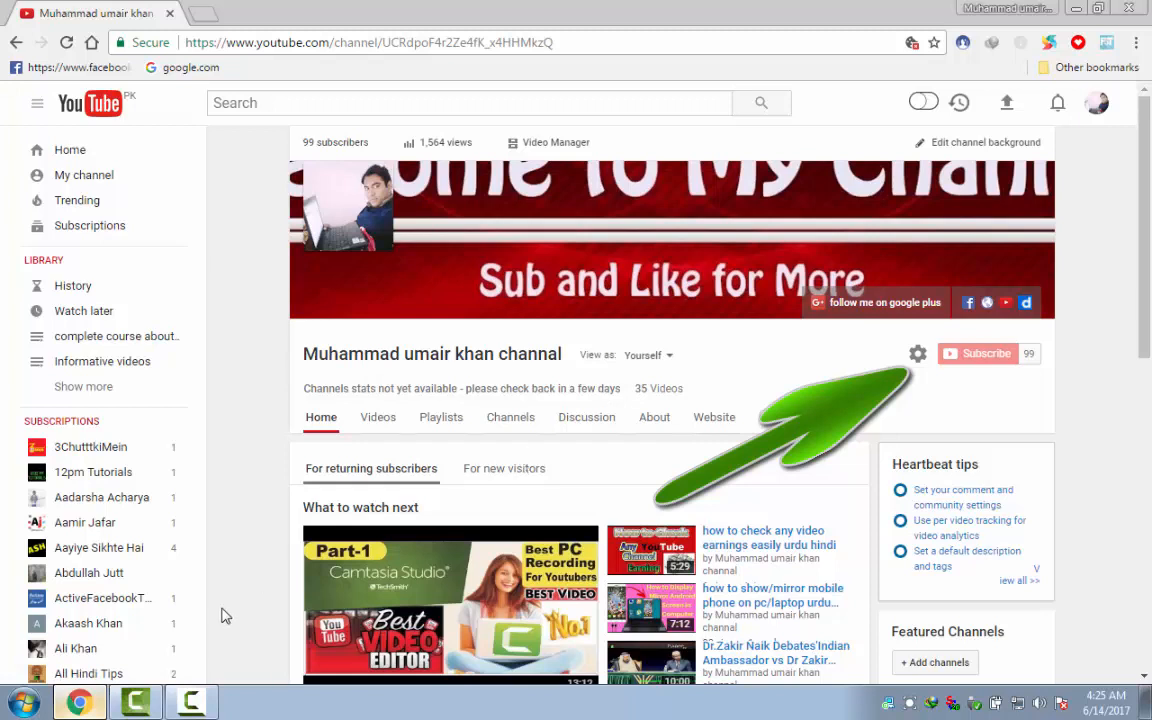
pyautogui.click(200, 705)
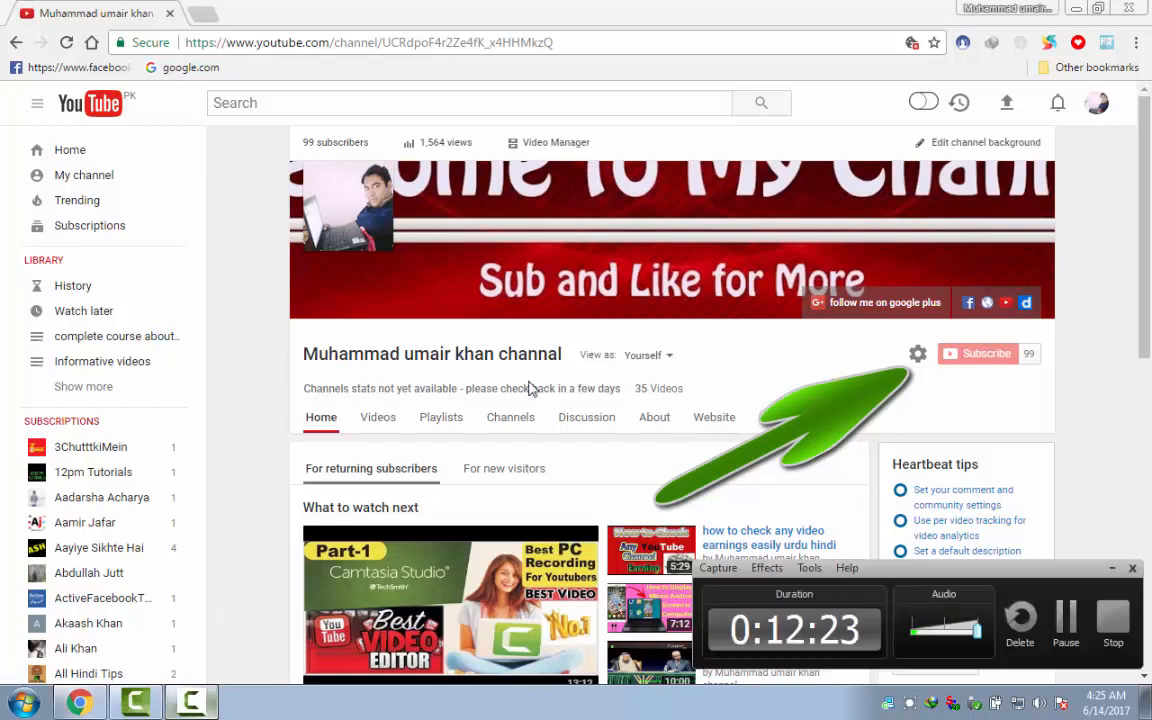